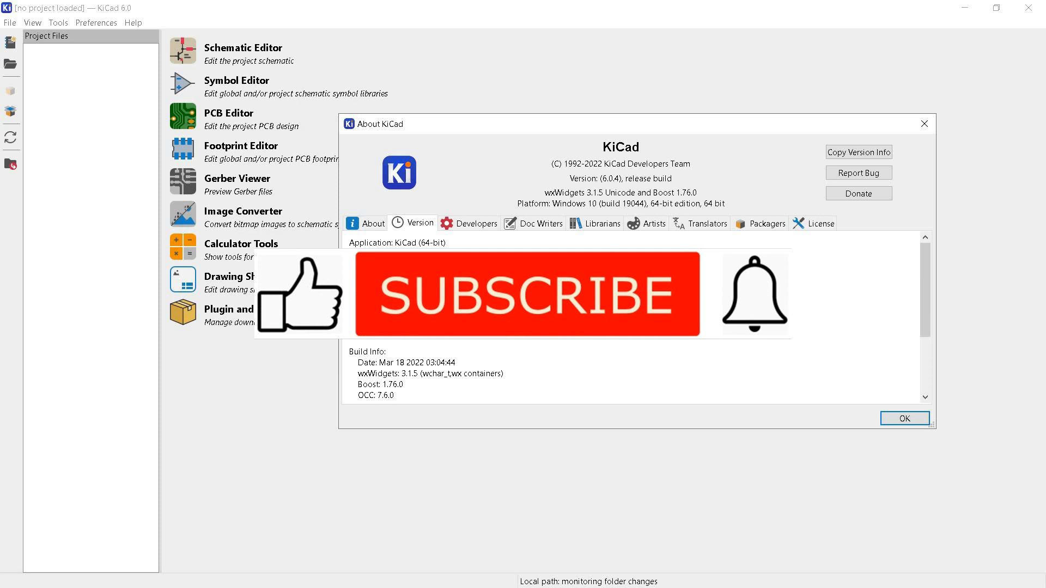
Open the kit-dev-coldfire-xilinx_5213 demo project and its board in the PCB Editor.
key("Escape")
left_click(10, 23)
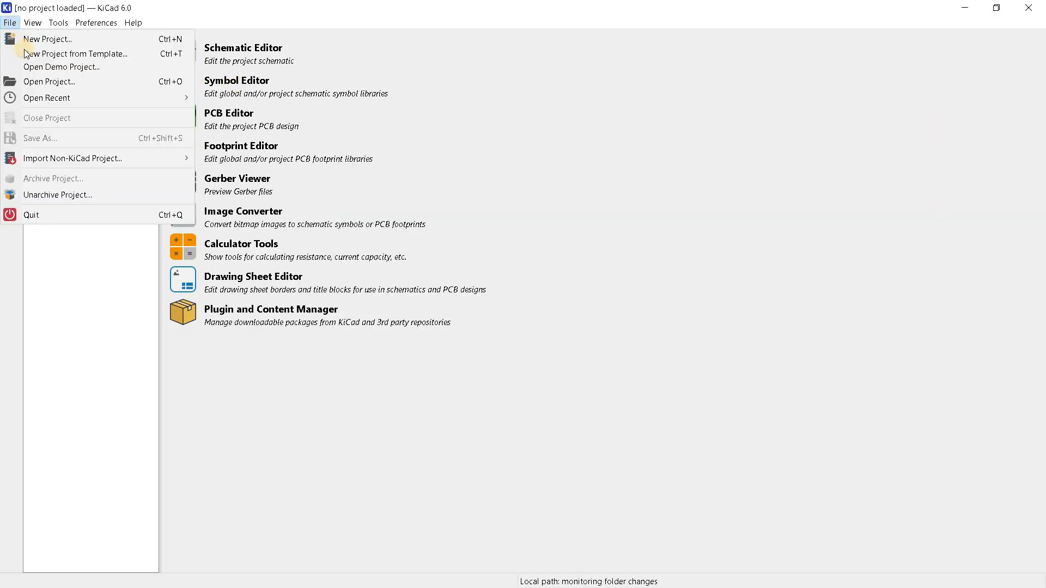
left_click(57, 67)
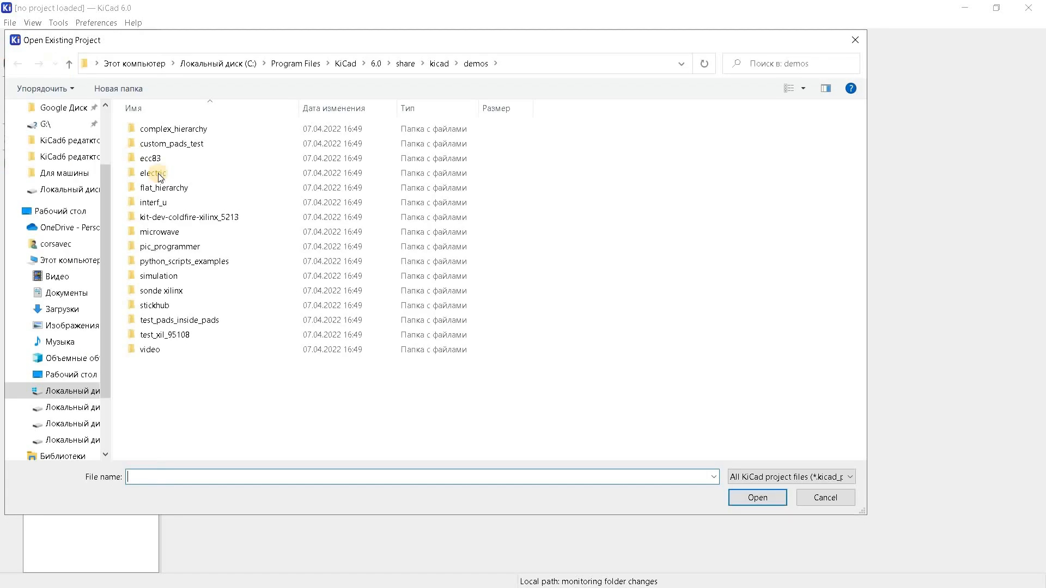
double_click(158, 216)
double_click(168, 163)
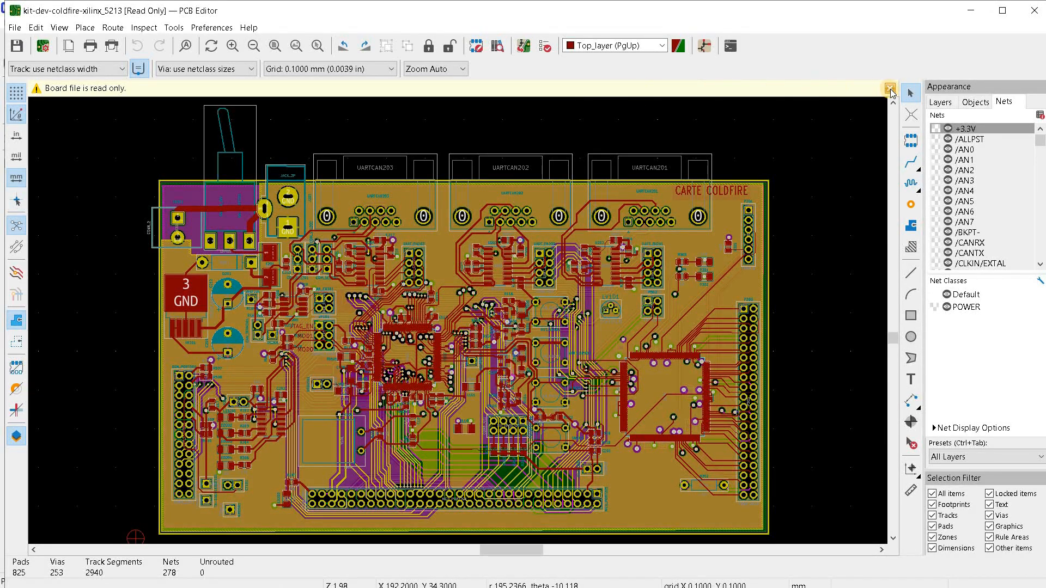
Dismiss the read-only notice in the maximised board editor window and show the board's layer list.
left_click(888, 89)
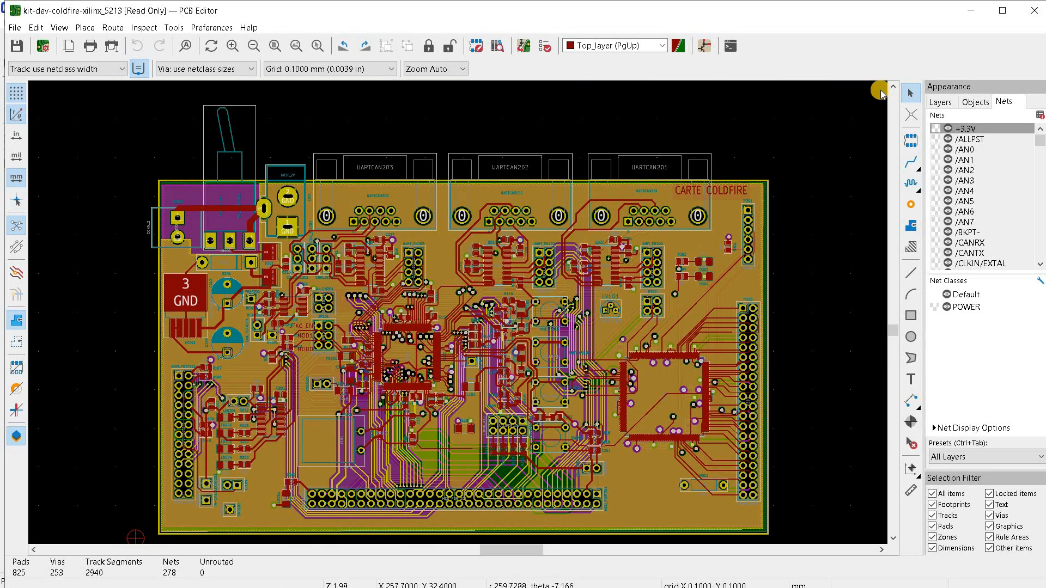
left_click(1003, 10)
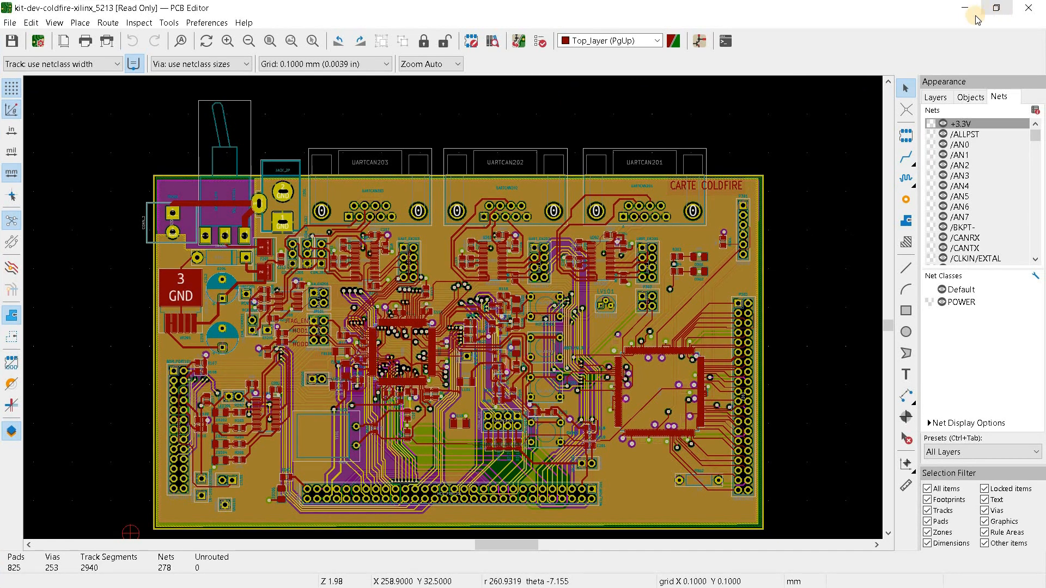
left_click(935, 98)
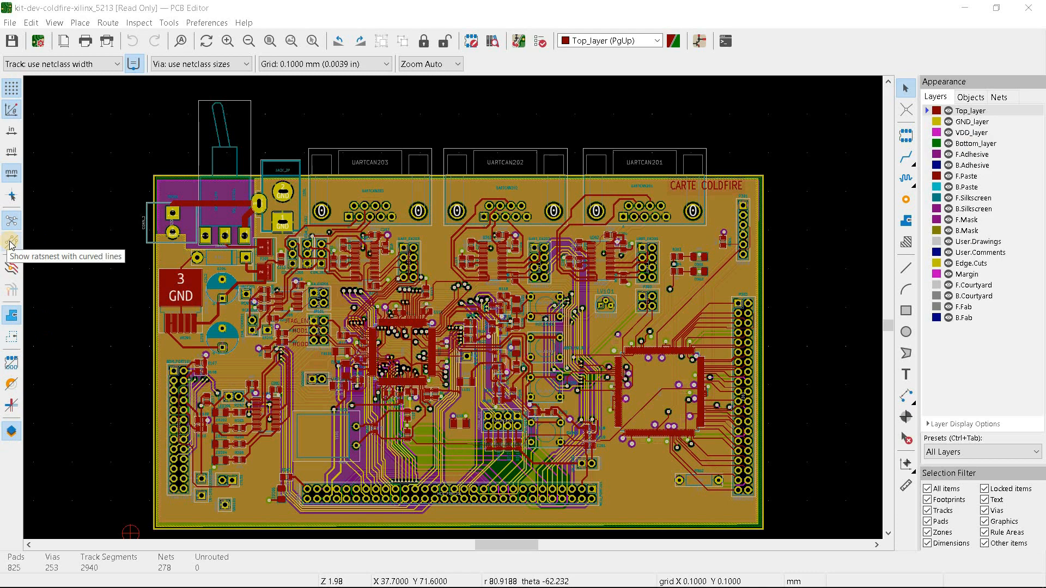
Globally delete the board's vias and unlocked tracks on all layers.
left_click(31, 23)
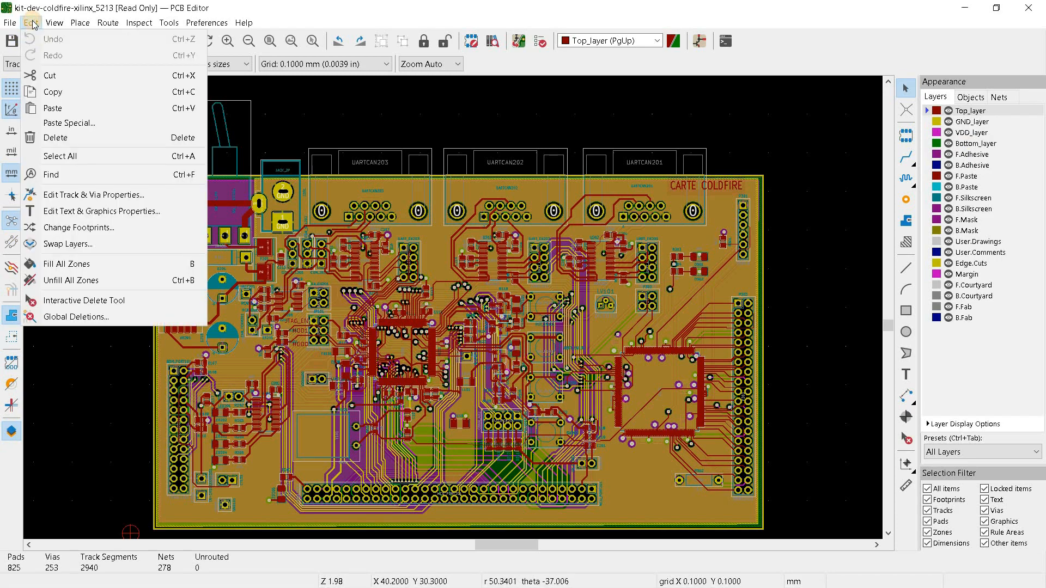
left_click(84, 317)
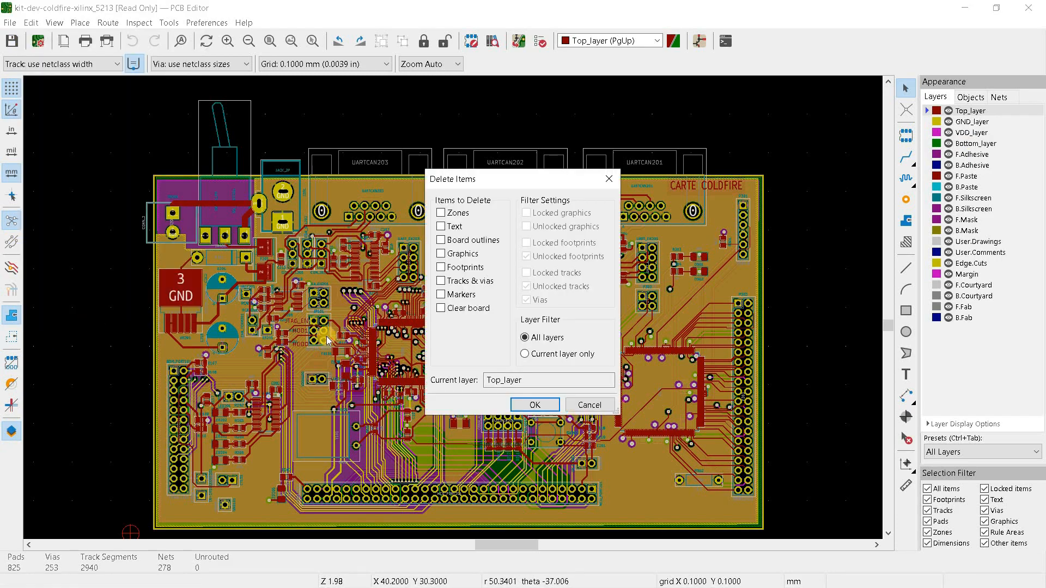
left_click(472, 282)
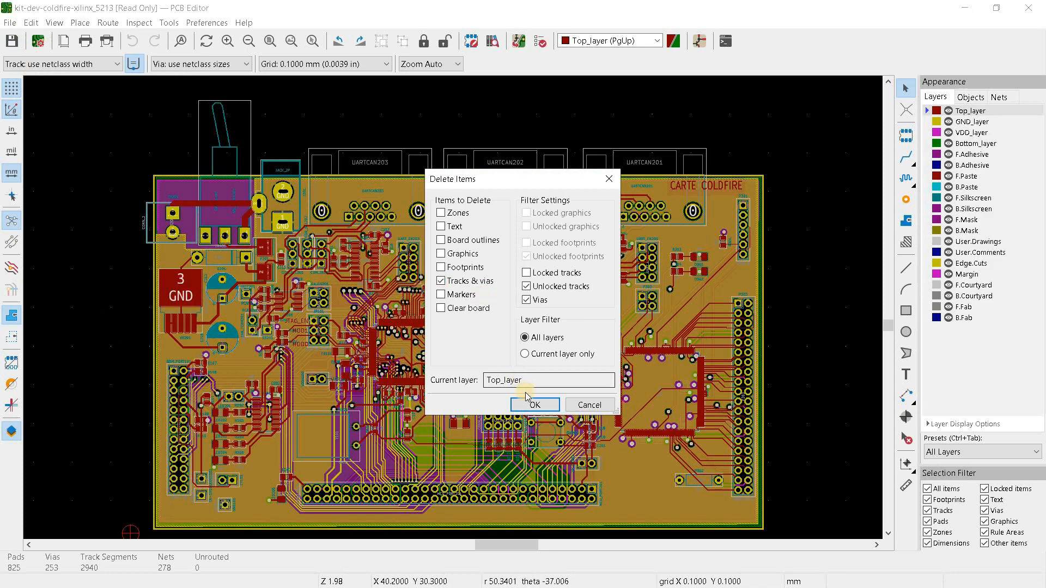
left_click(528, 405)
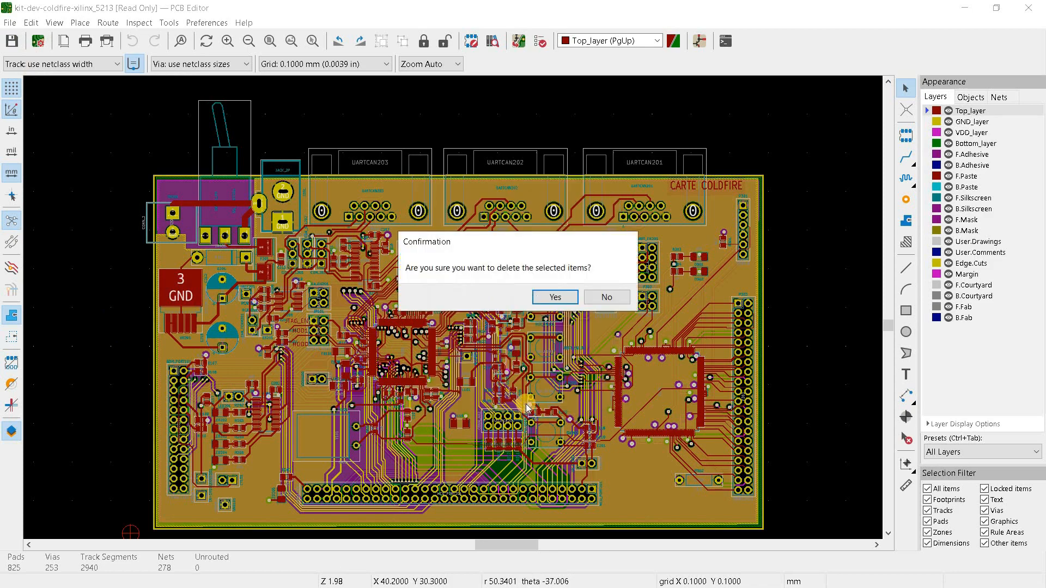
left_click(563, 299)
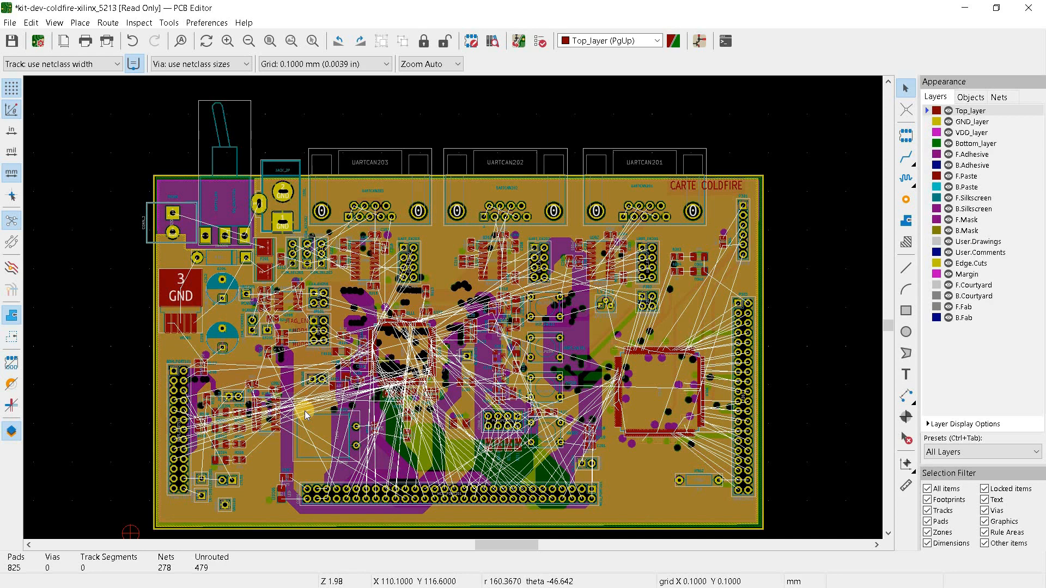
Display the ratsnest with curved lines, inspect it around the central chip, and switch back to straight lines.
left_click(11, 241)
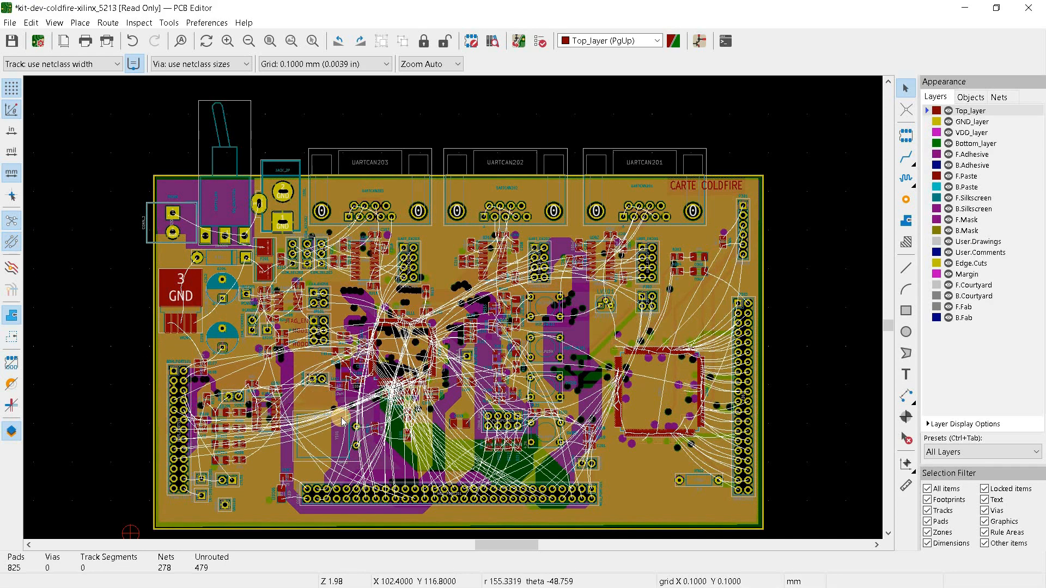
scroll(341, 420, "up", 1)
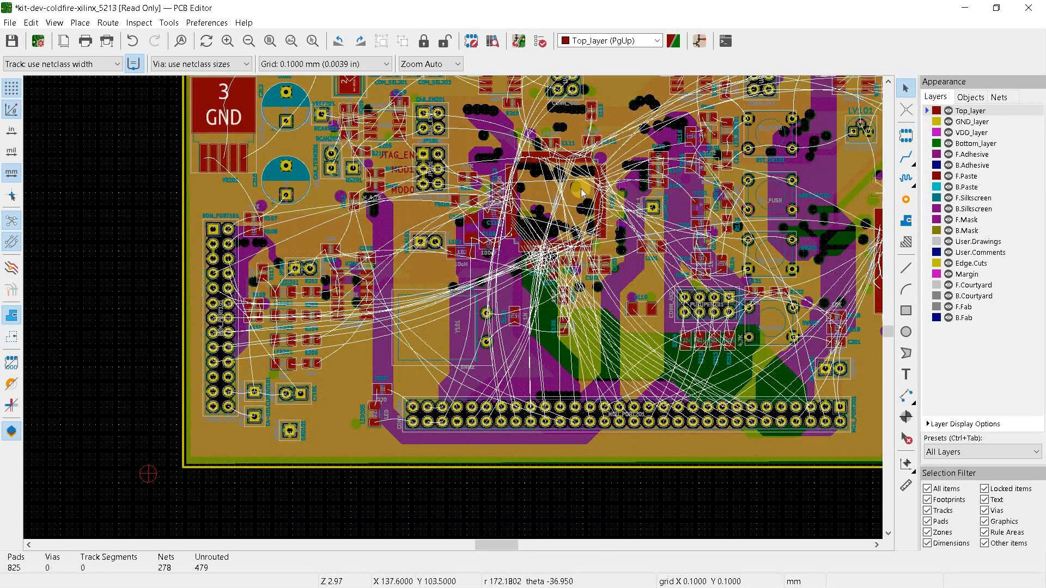
scroll(580, 188, "up", 1)
scroll(452, 308, "down", 1)
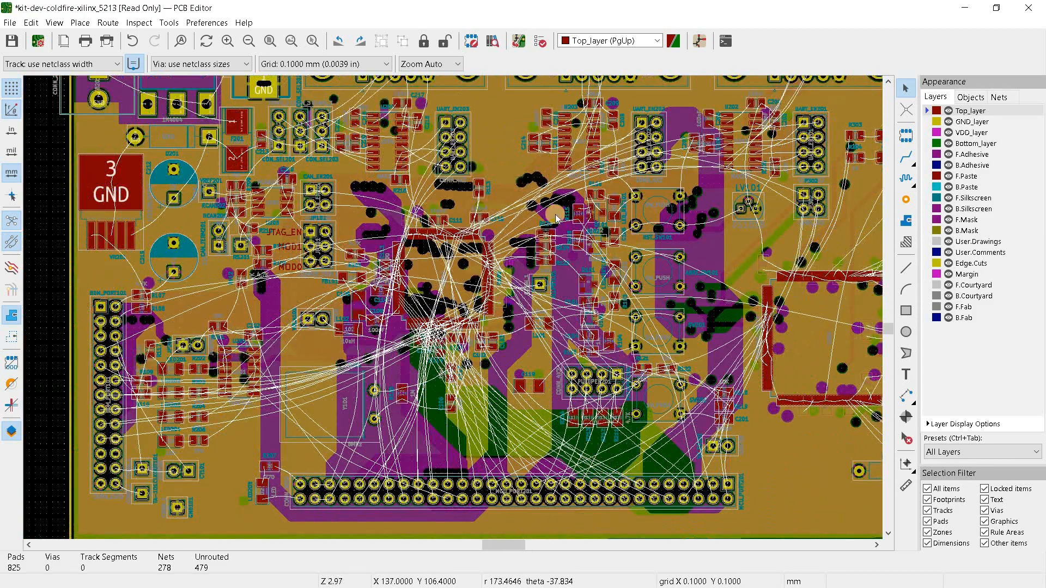
scroll(572, 217, "down", 1)
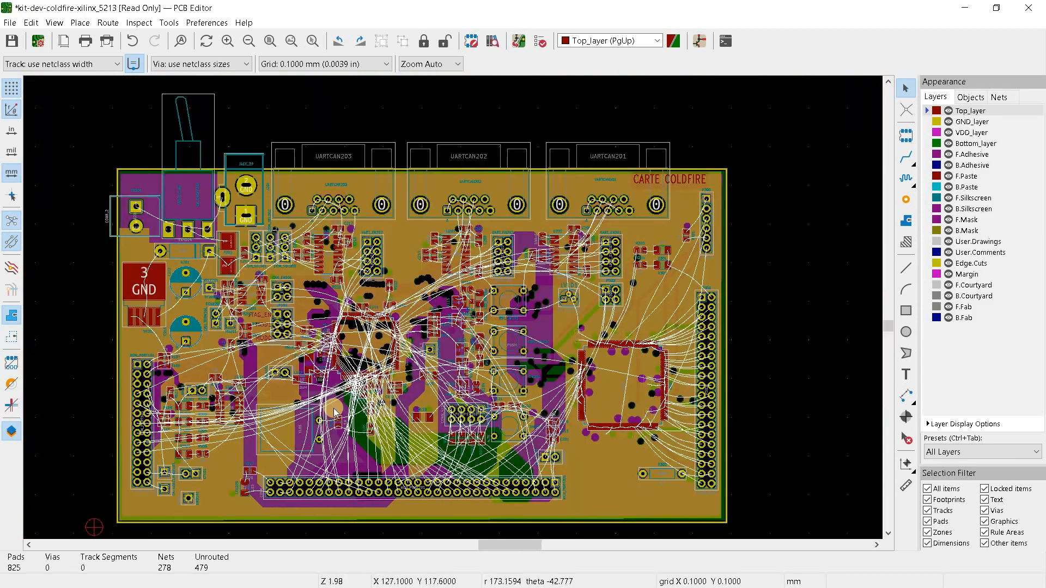
left_click(8, 243)
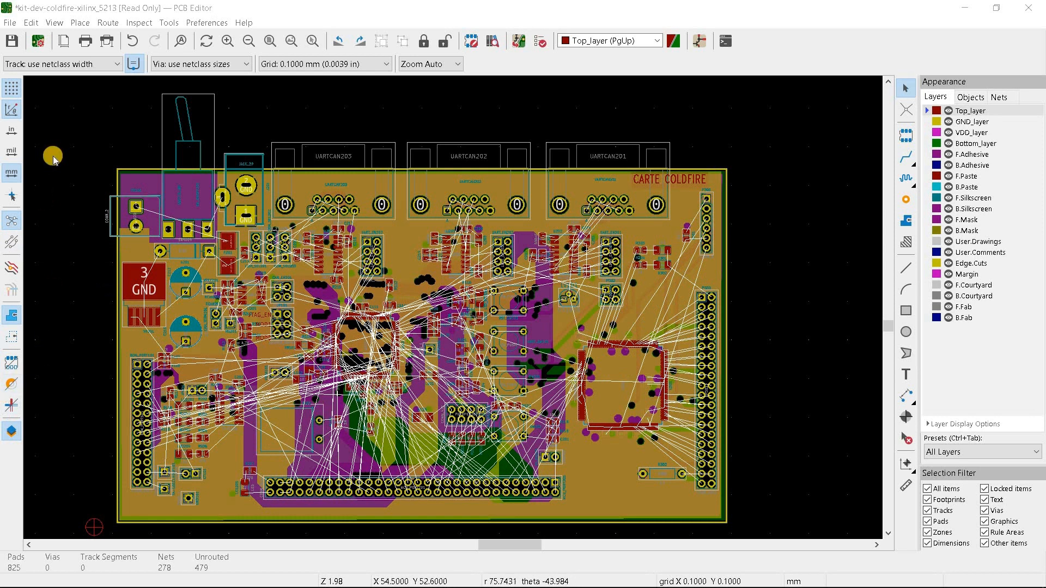
left_click(79, 23)
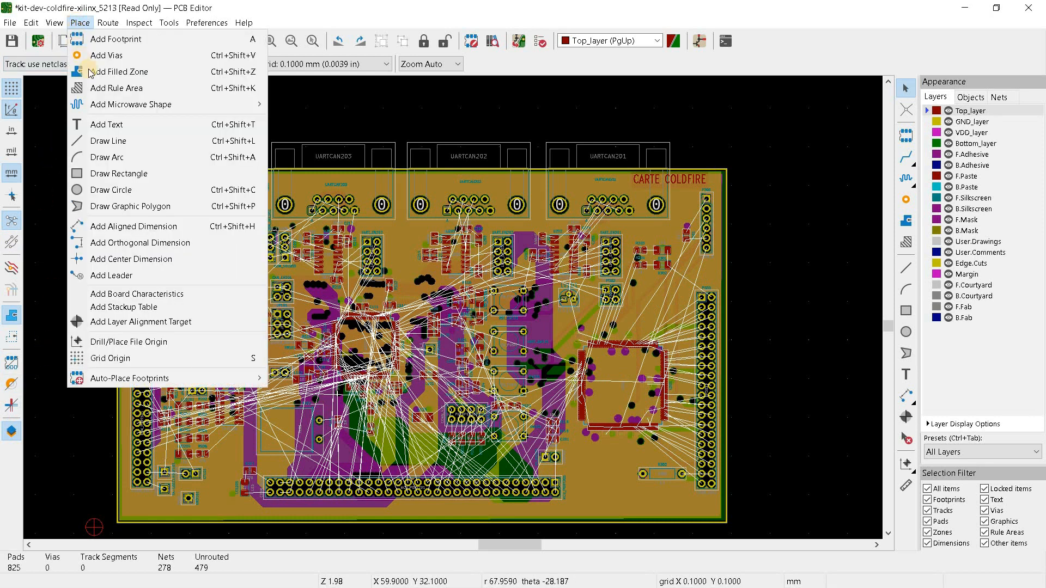
mouse_move(245, 104)
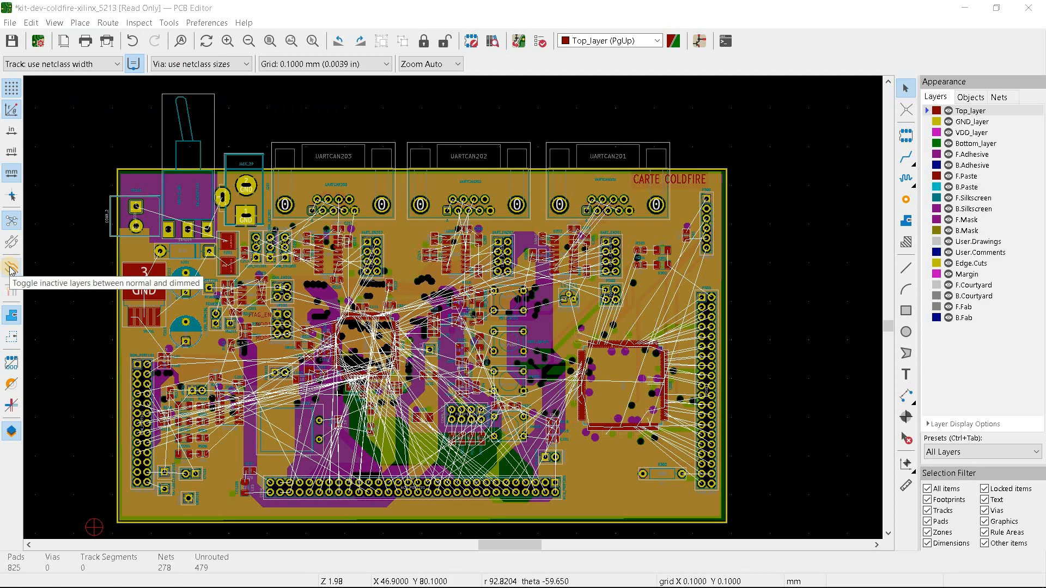
Switch the inactive layers between dimmed and normal display, ending with the normal display.
left_click(11, 268)
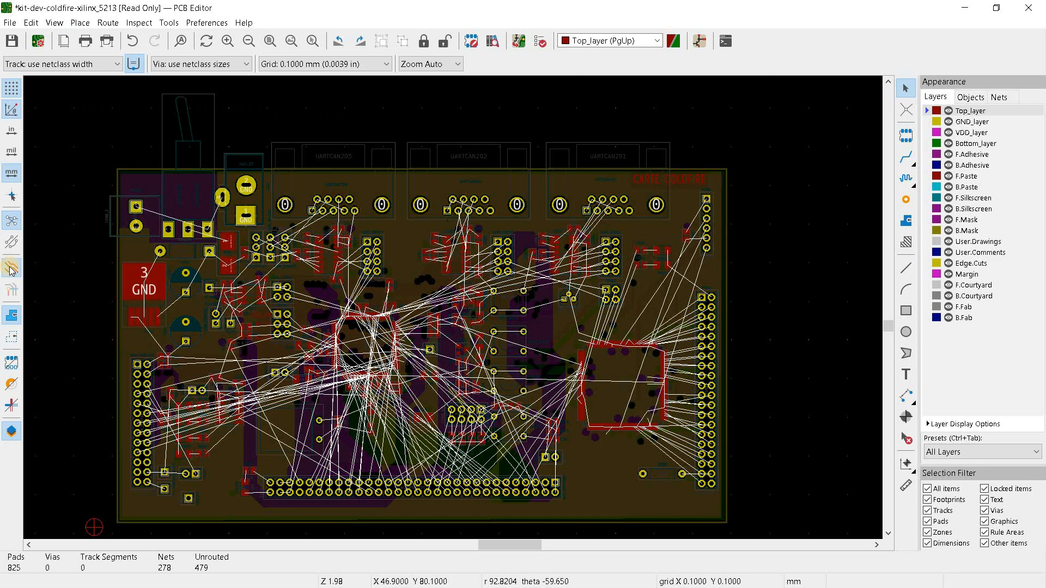
left_click(11, 268)
left_click(10, 268)
left_click(11, 268)
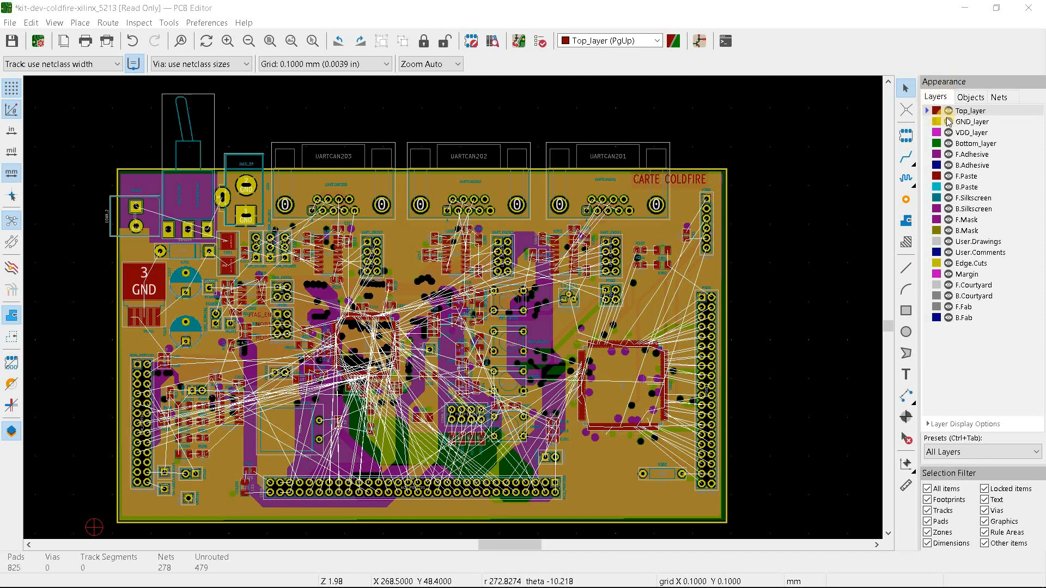
Hide and show again first the Top_layer and then the GND_layer.
left_click(948, 111)
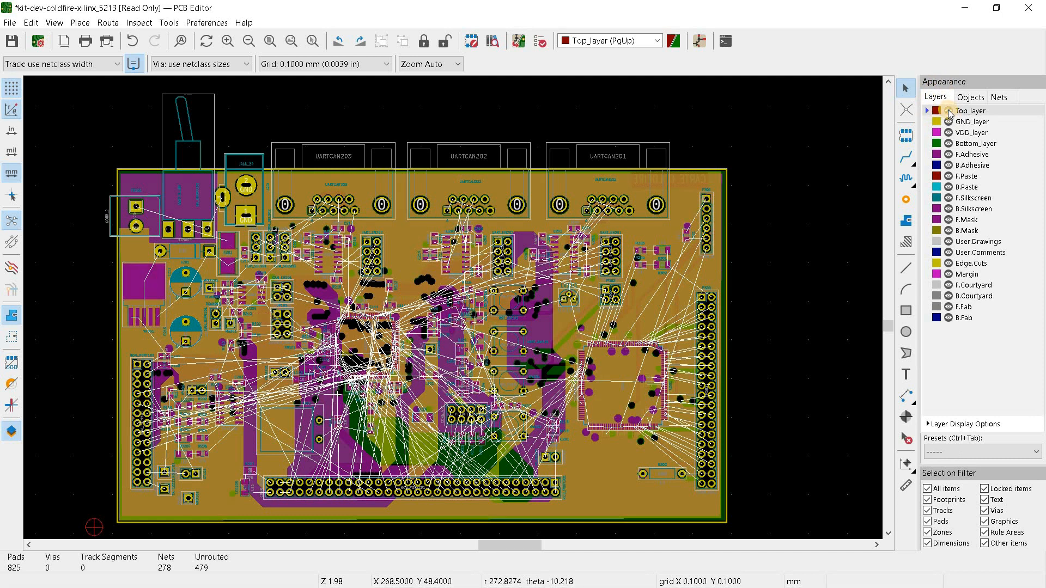
left_click(948, 111)
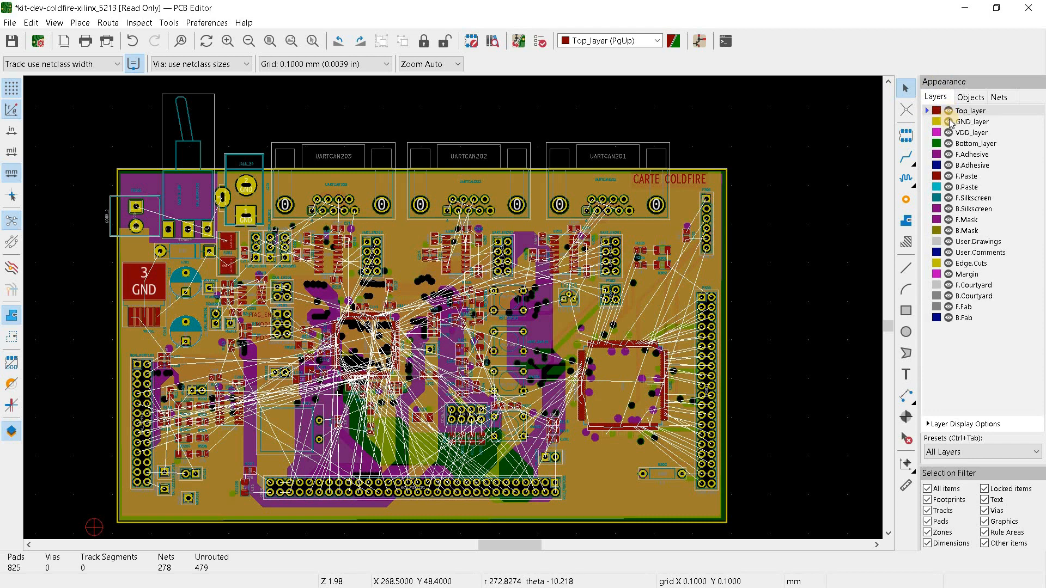
left_click(949, 121)
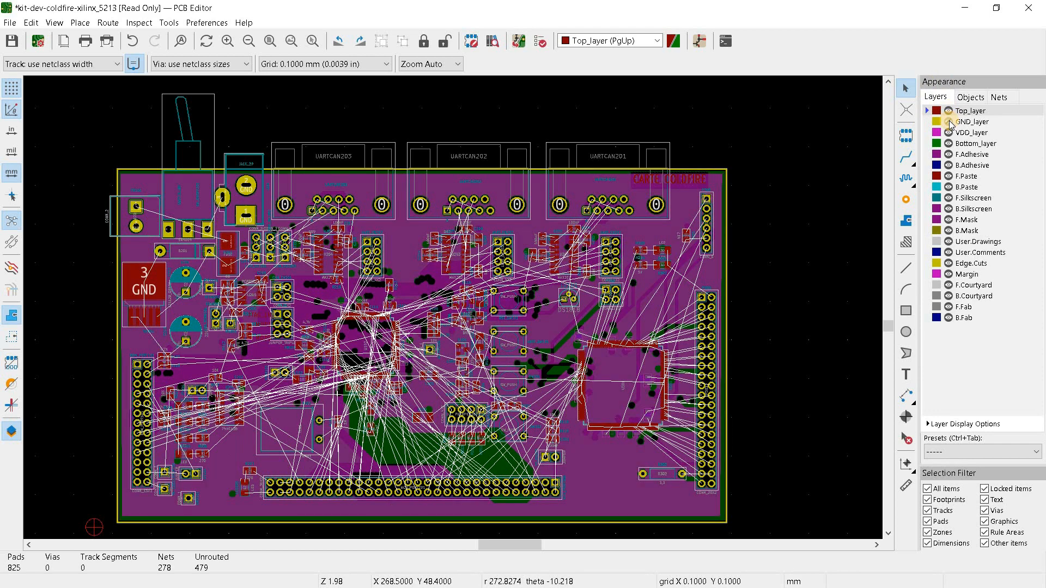
left_click(949, 121)
Undo the global deletion of tracks and vias.
key("ctrl+z")
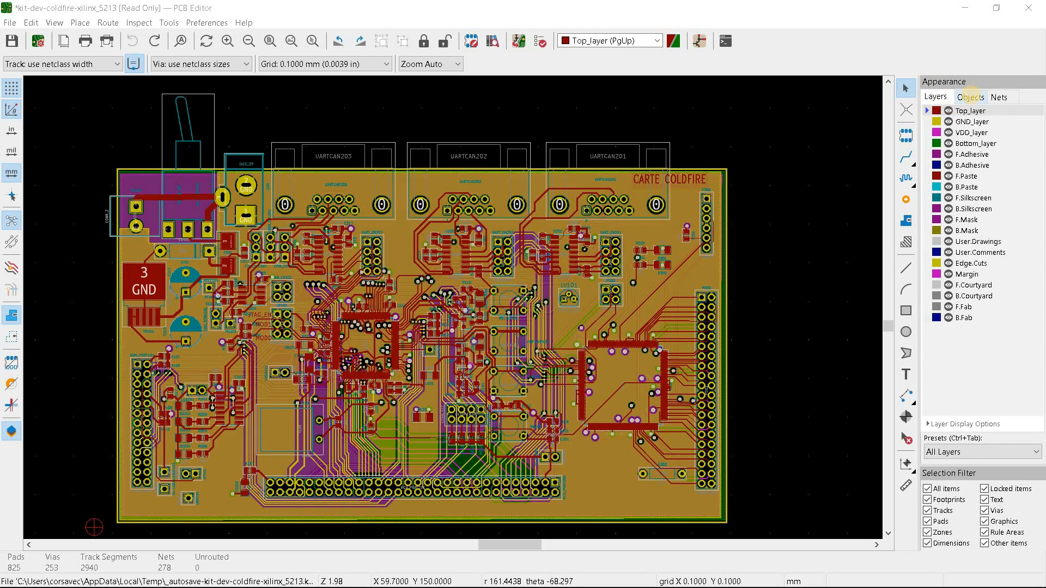
Review the object visibility and opacity controls and the nets list, toggling the ratsnest of net /AN1 off and on.
left_click(970, 97)
left_click_drag(1029, 115, 1029, 154)
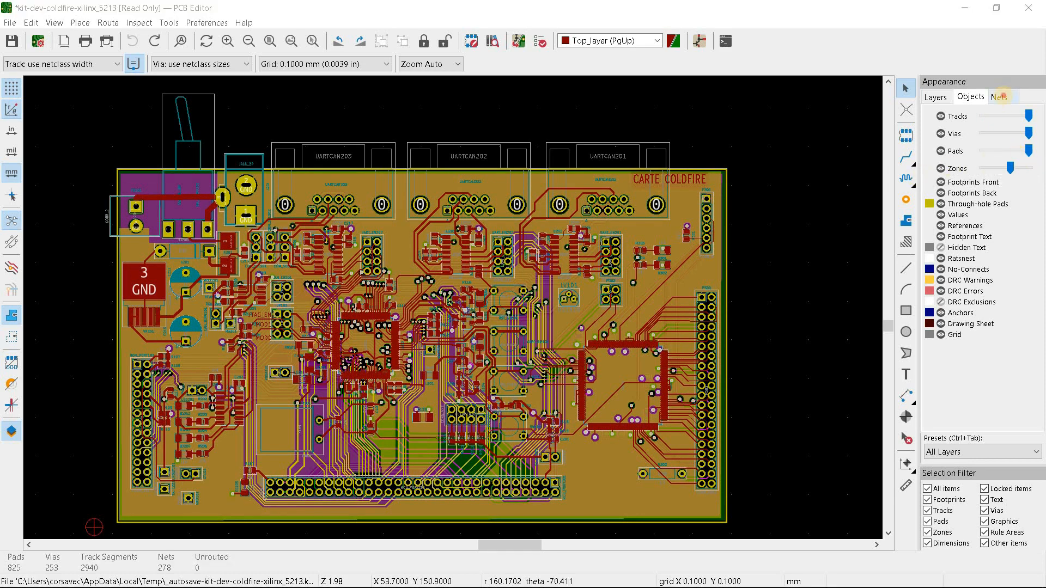
left_click(1008, 97)
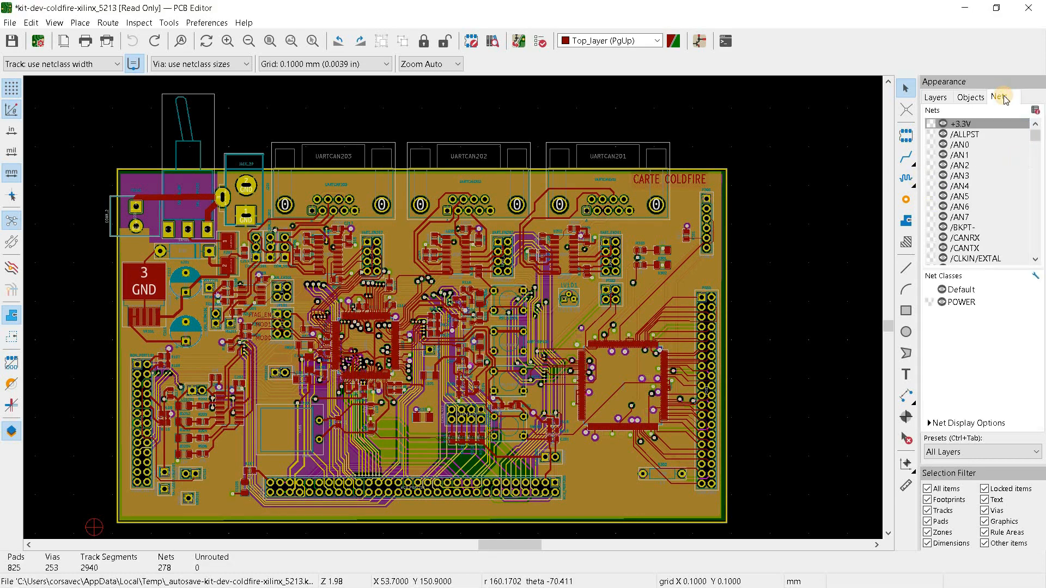
left_click(943, 156)
left_click(942, 156)
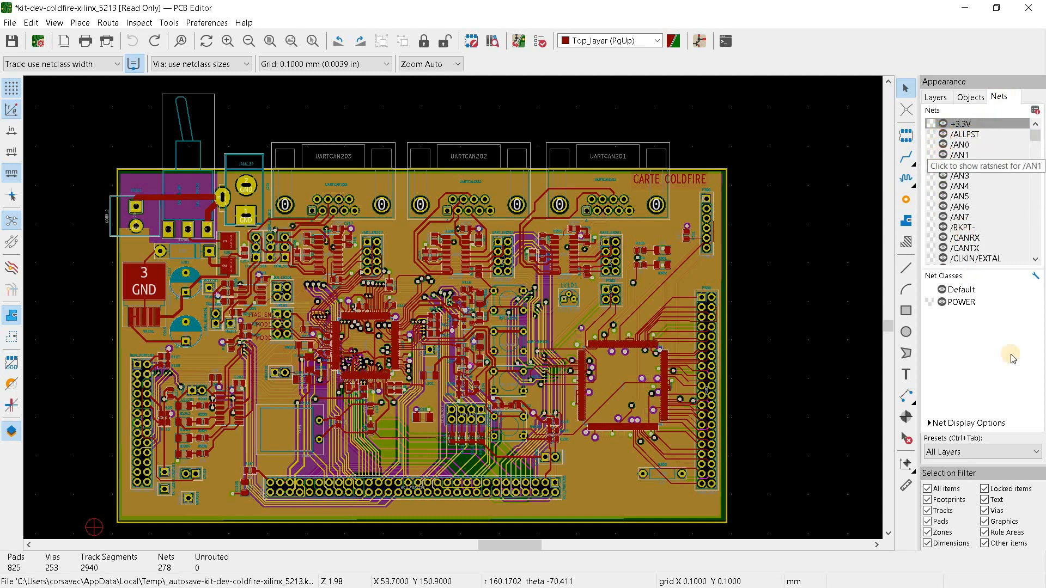
Examine the net class settings and net assignments in the Board Setup, and close it.
left_click(1035, 276)
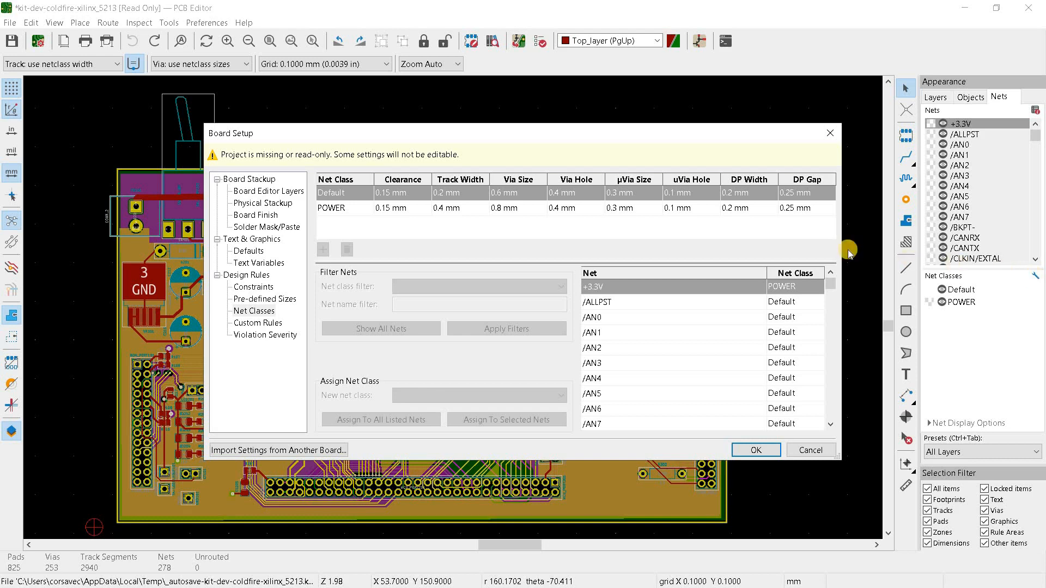
scroll(632, 340, "down", 3)
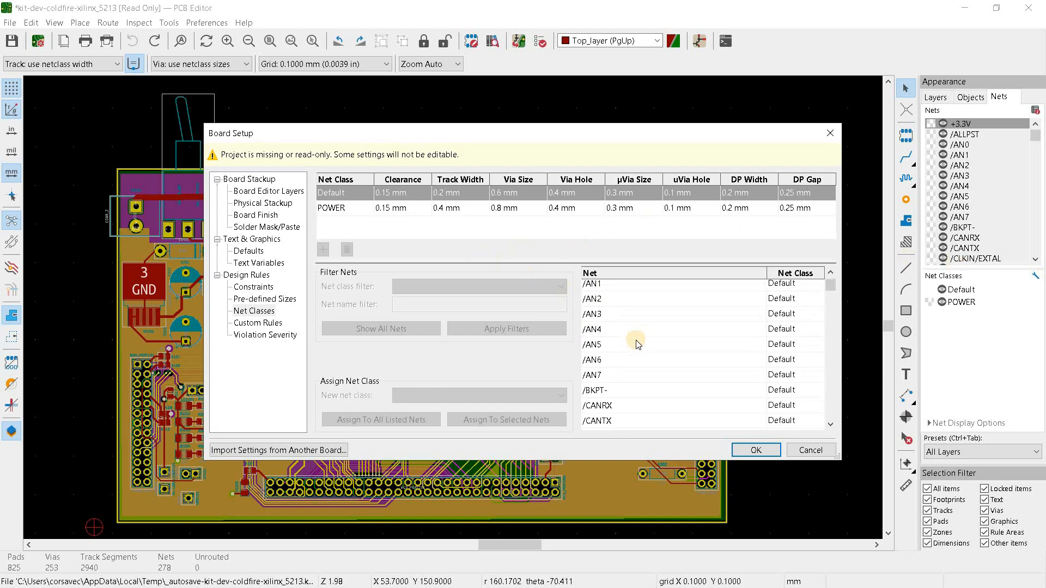
scroll(636, 333, "up", 3)
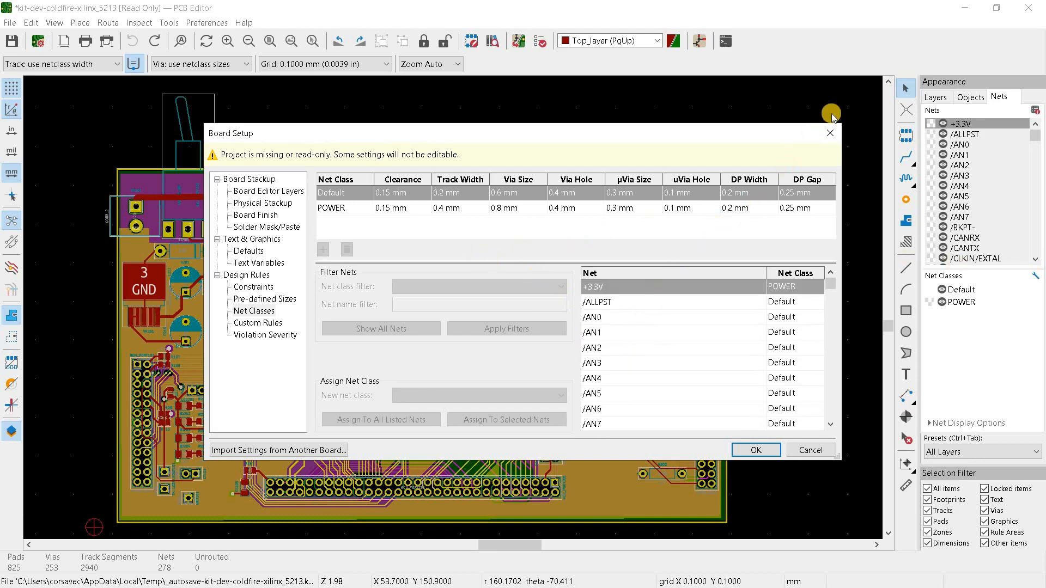
left_click(829, 134)
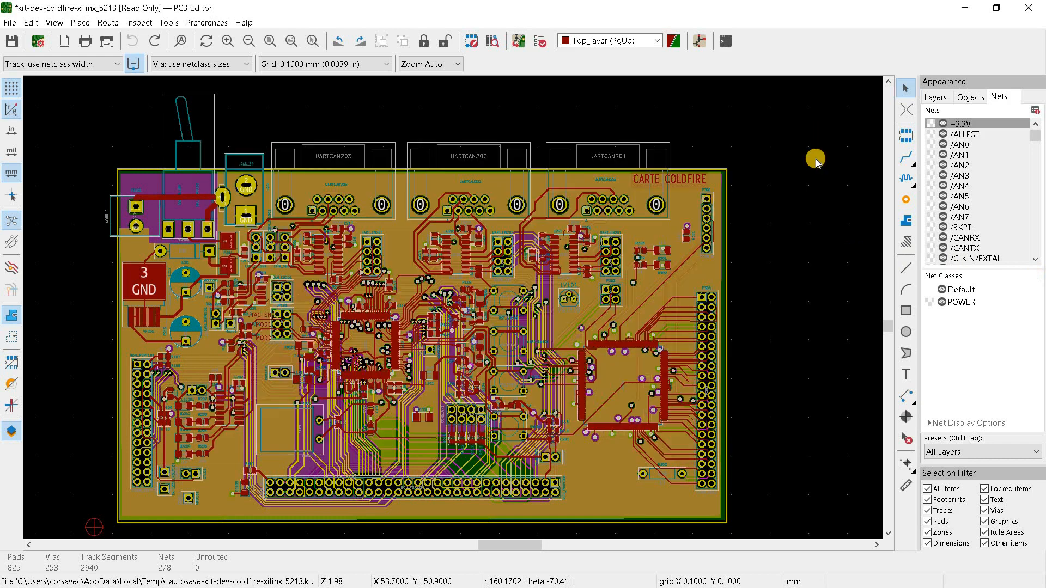
Expand the net display options and try the Back Assembly View layer preset, ending on the Back Layers preset.
left_click(930, 424)
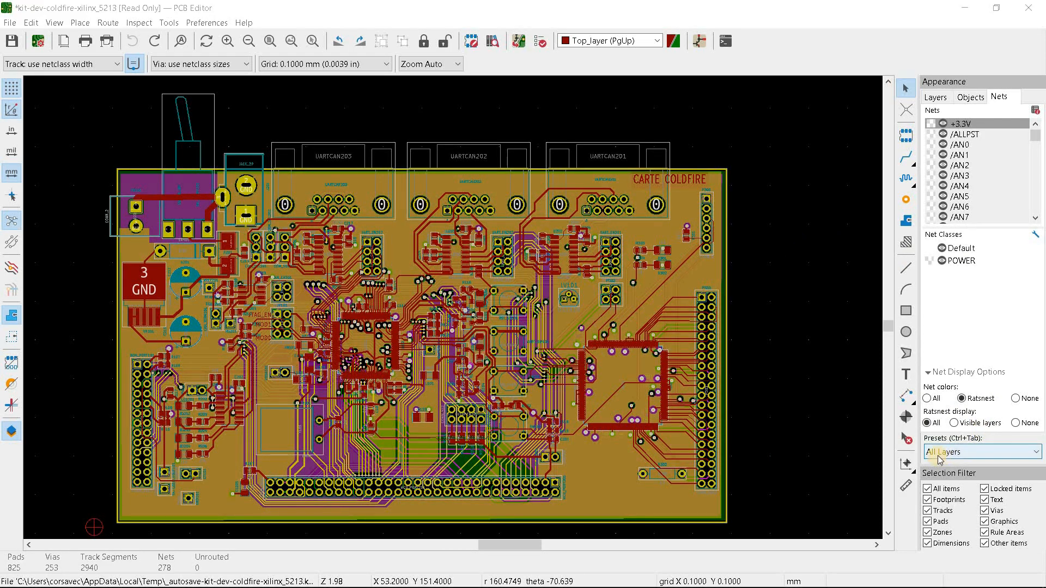
left_click(1035, 452)
left_click(969, 489)
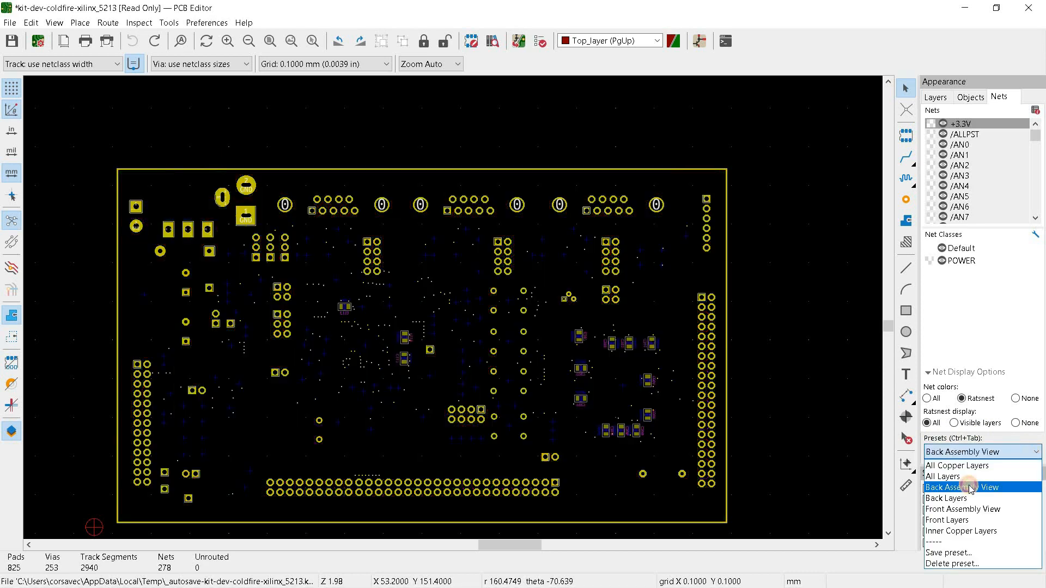
left_click(1025, 453)
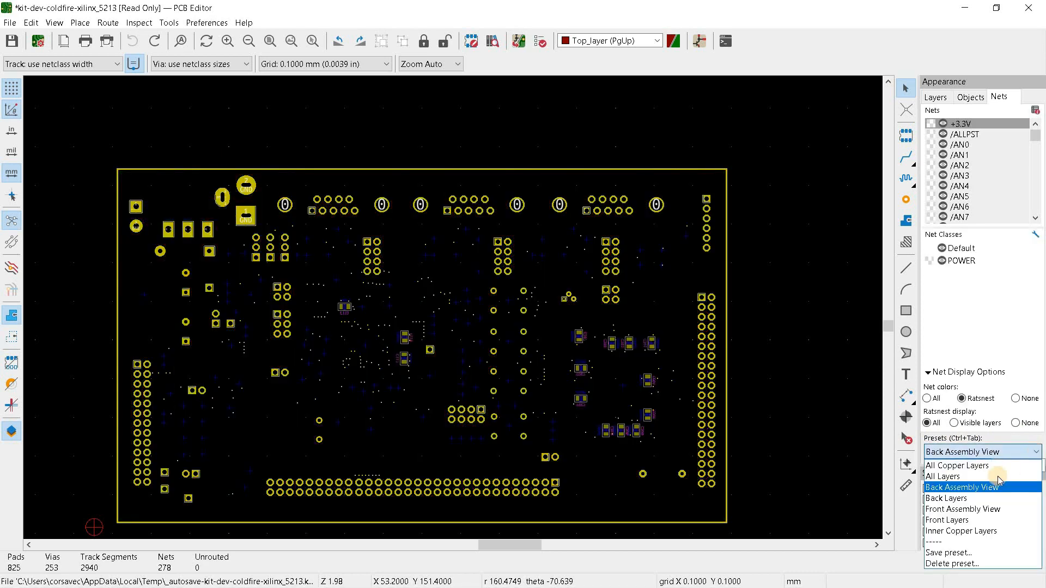
left_click(971, 498)
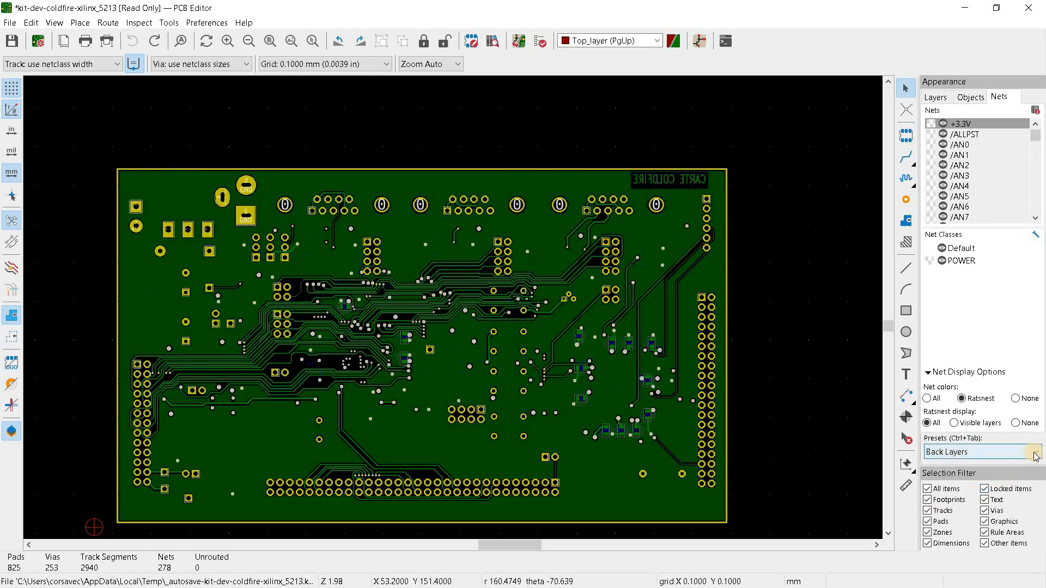
Try the Front Assembly View, Front Layers and Inner Copper Layers presets, ending on the All Layers preset.
left_click(1035, 456)
left_click(976, 510)
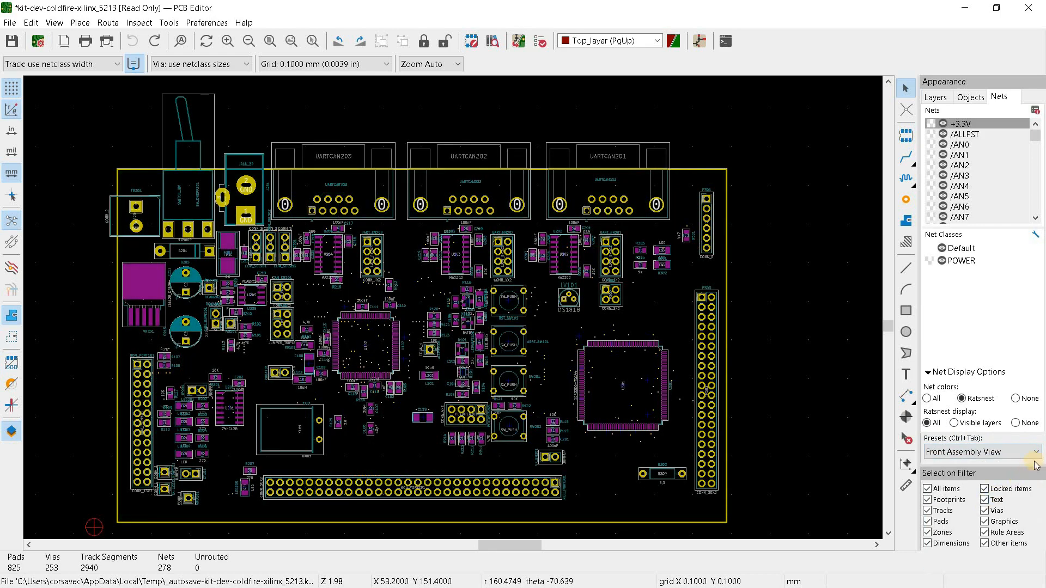
left_click(1025, 452)
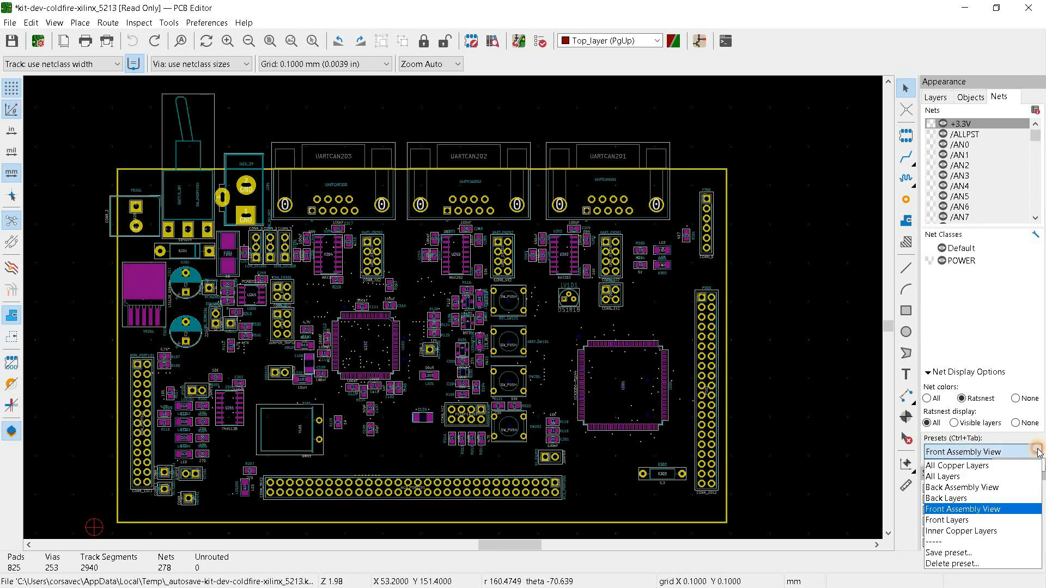
left_click(1003, 521)
key("ctrl+Tab")
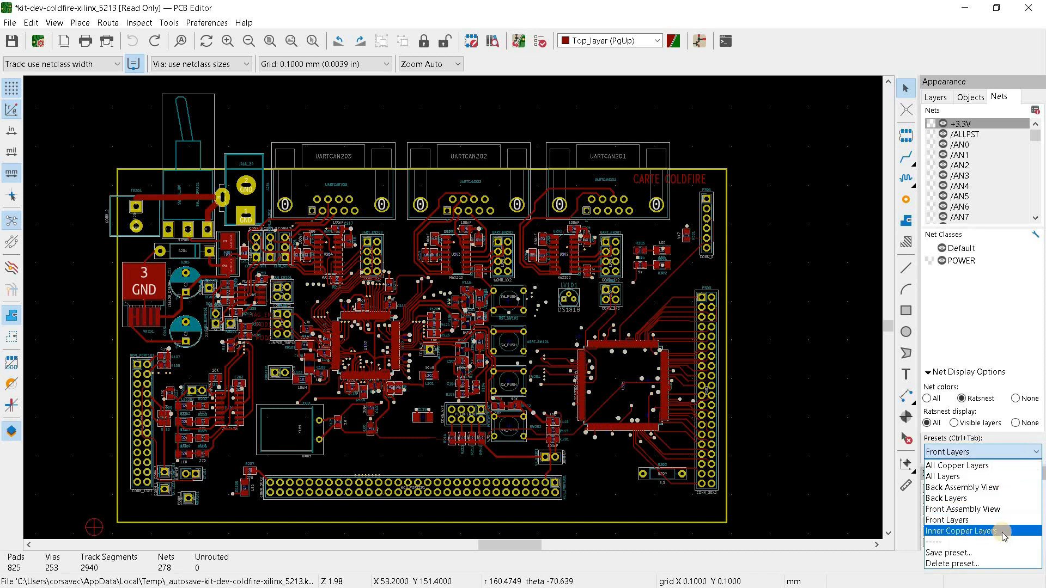
left_click(1003, 531)
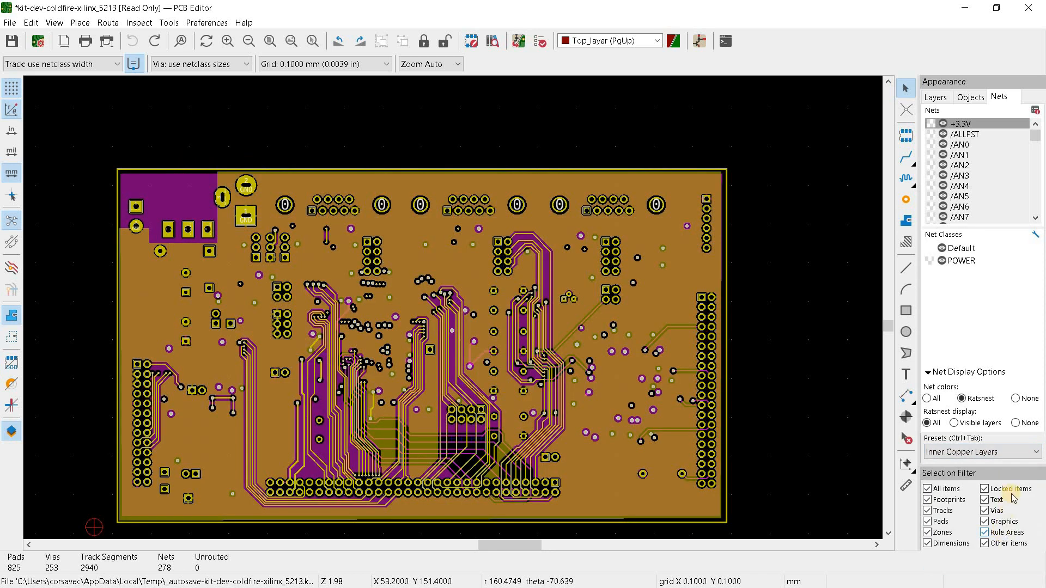
left_click(1036, 453)
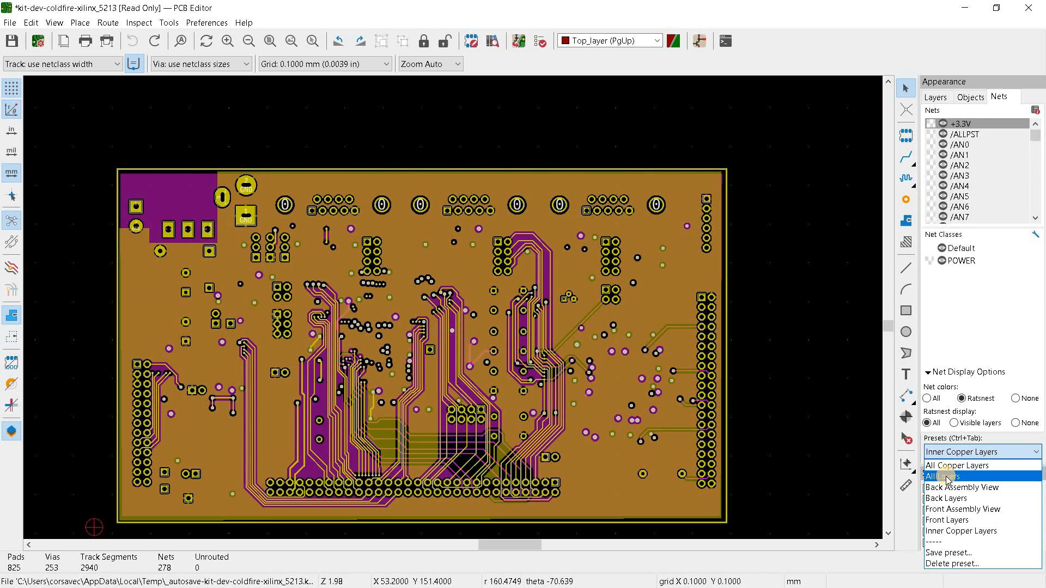
left_click(947, 477)
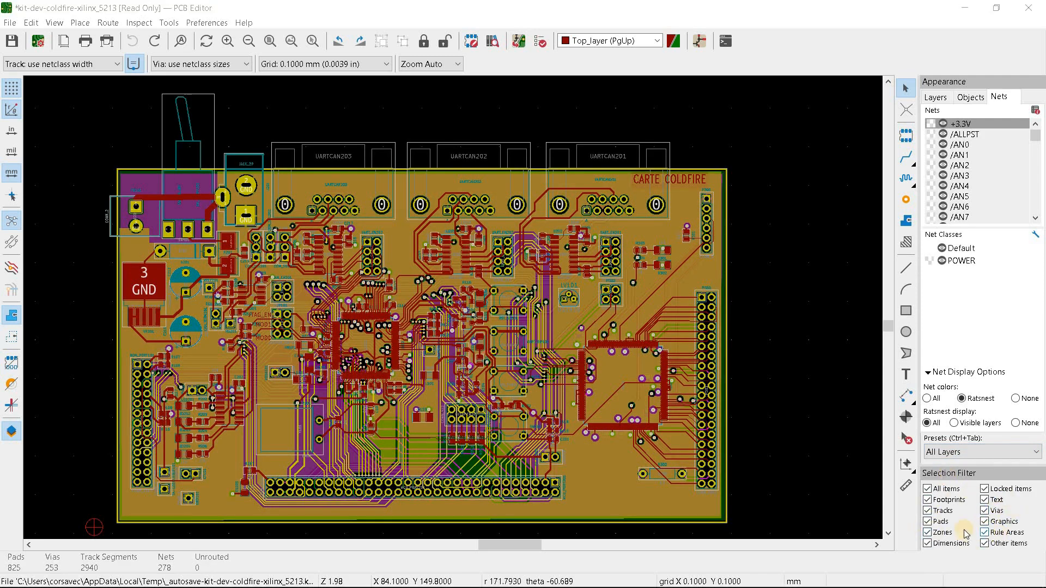
Box-select the board's upper right corner with all item types selectable, and repeat it with zones excluded from the selection filter.
left_click_drag(749, 153, 719, 184)
key("ctrl+a")
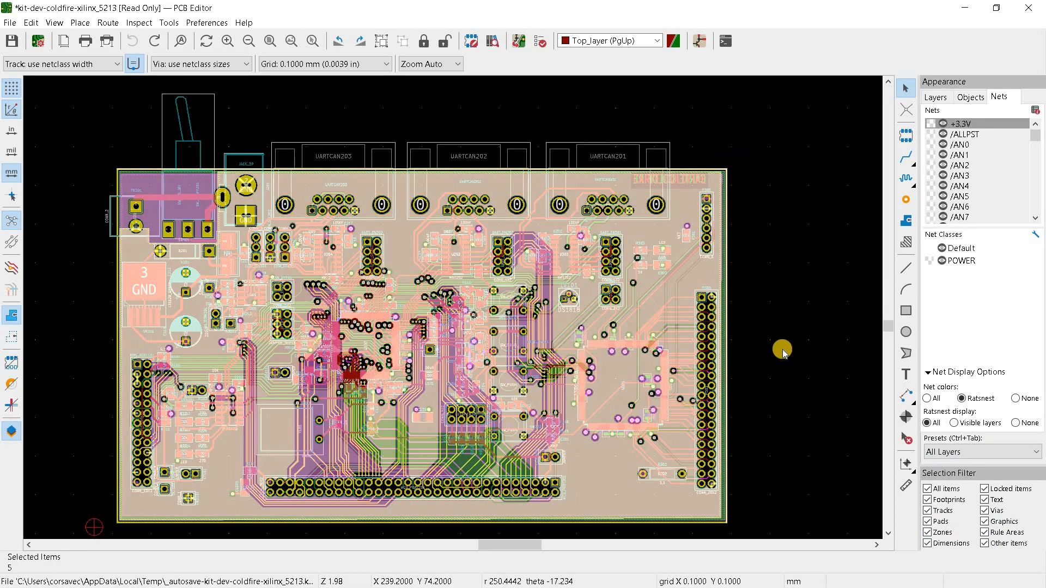
left_click(816, 449)
left_click(928, 532)
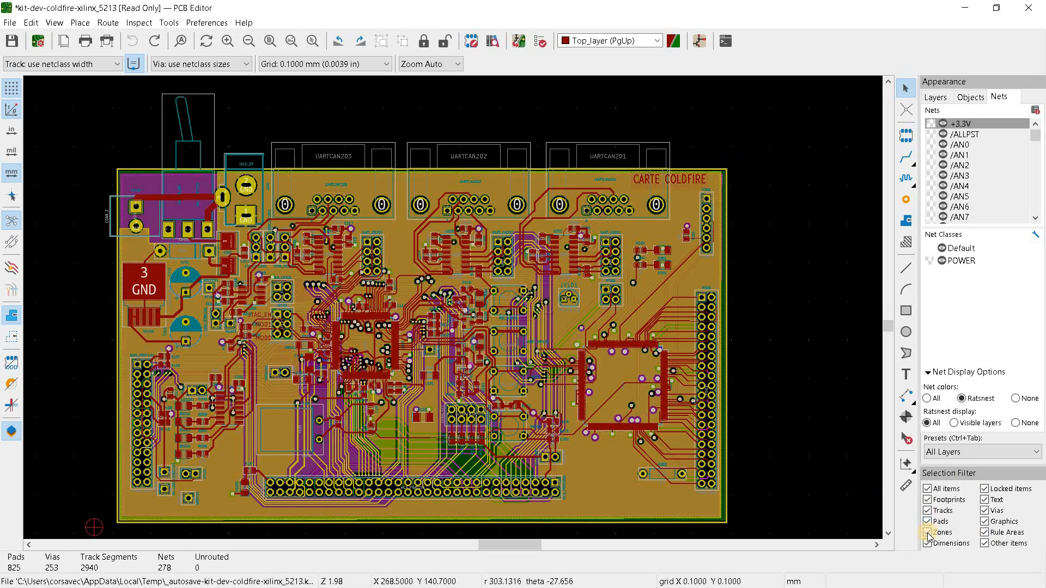
left_click_drag(753, 157, 713, 195)
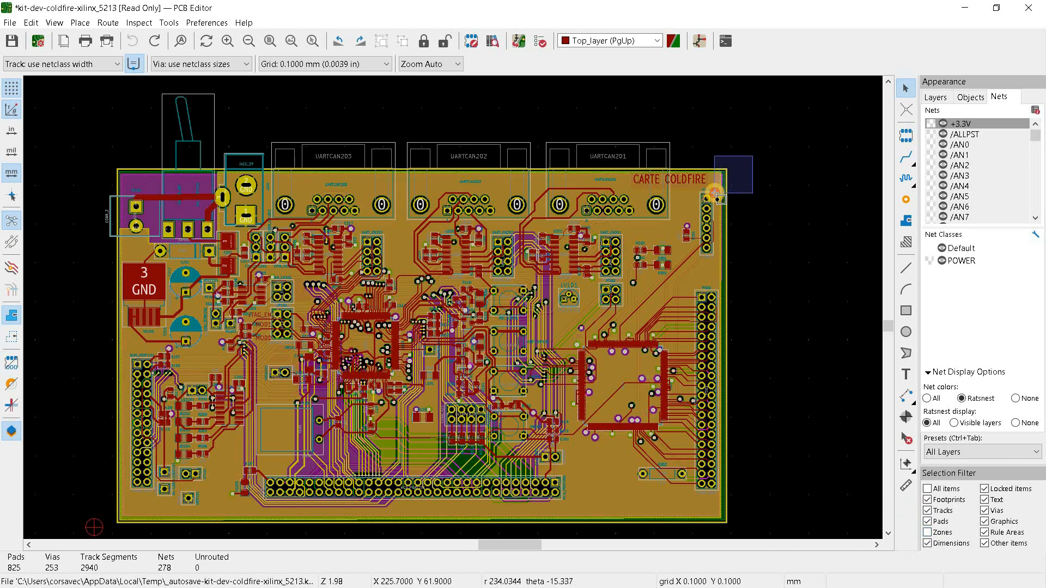
left_click(755, 186)
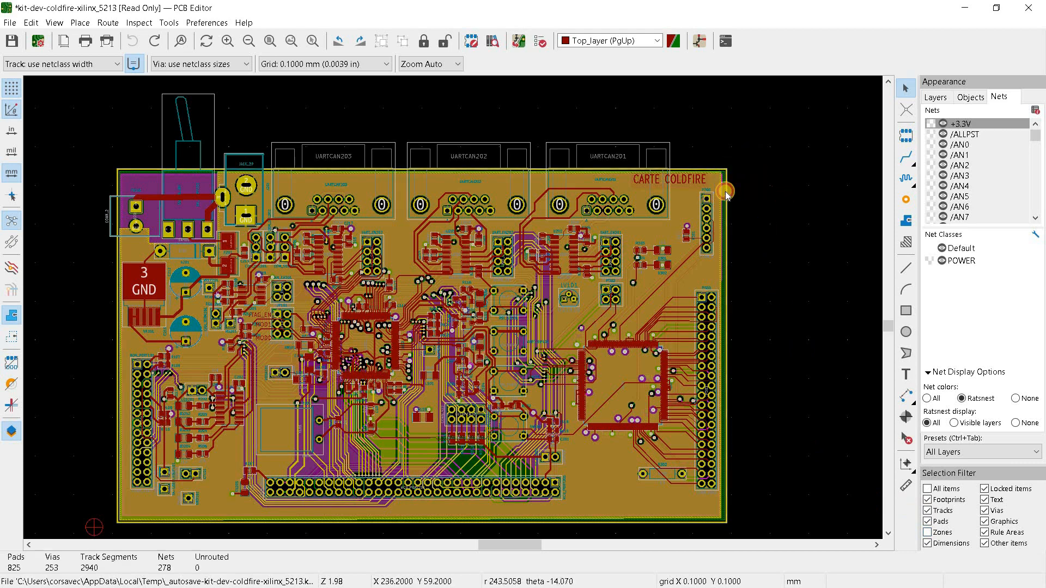
Make zones selectable again and bring up the overlapping zone choices just below the CARTE COLDFIRE text, dismissing them without choosing.
left_click(927, 533)
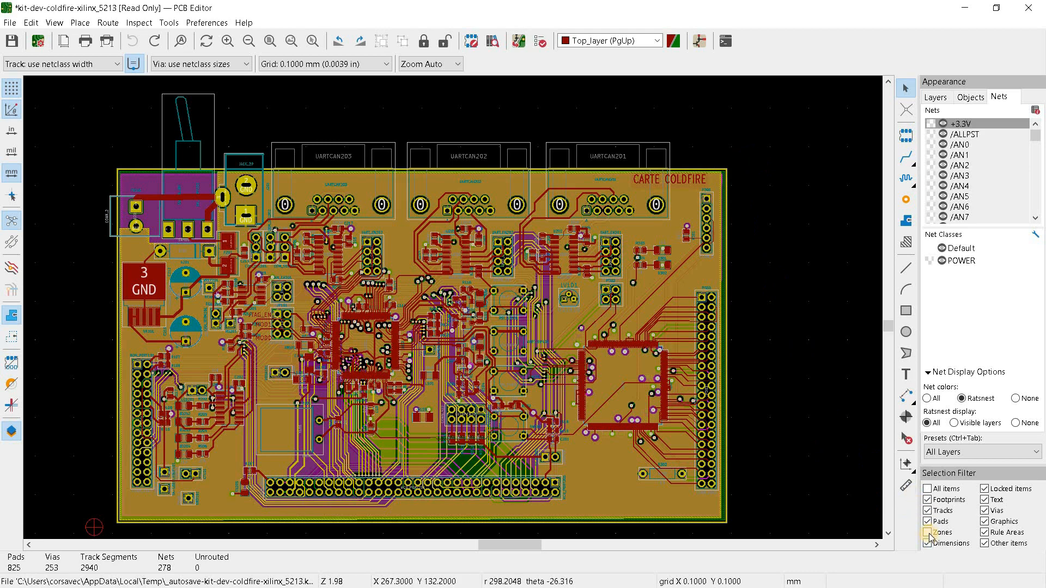
left_click(679, 198)
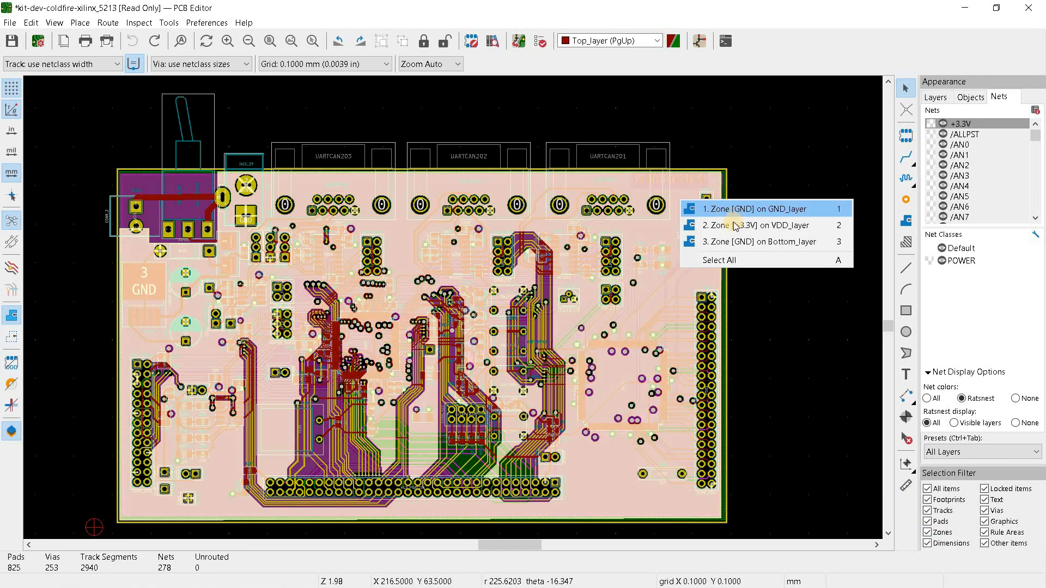
left_click(759, 160)
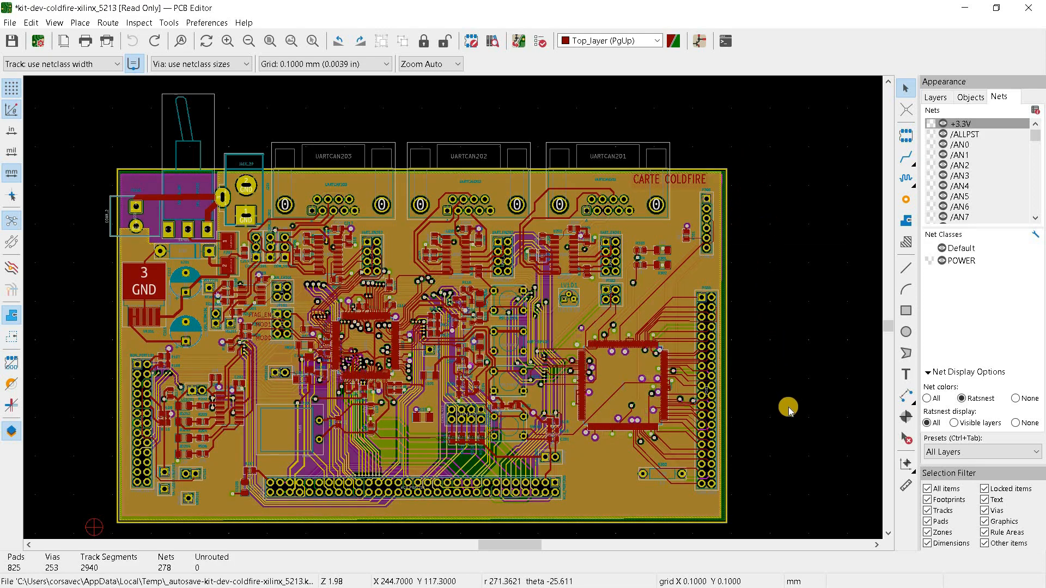
Box-select the area around the CARTE COLDFIRE text, clear the selection, and repeat the box selection with text excluded from the selection filter.
left_click(692, 182)
left_click_drag(741, 154, 671, 242)
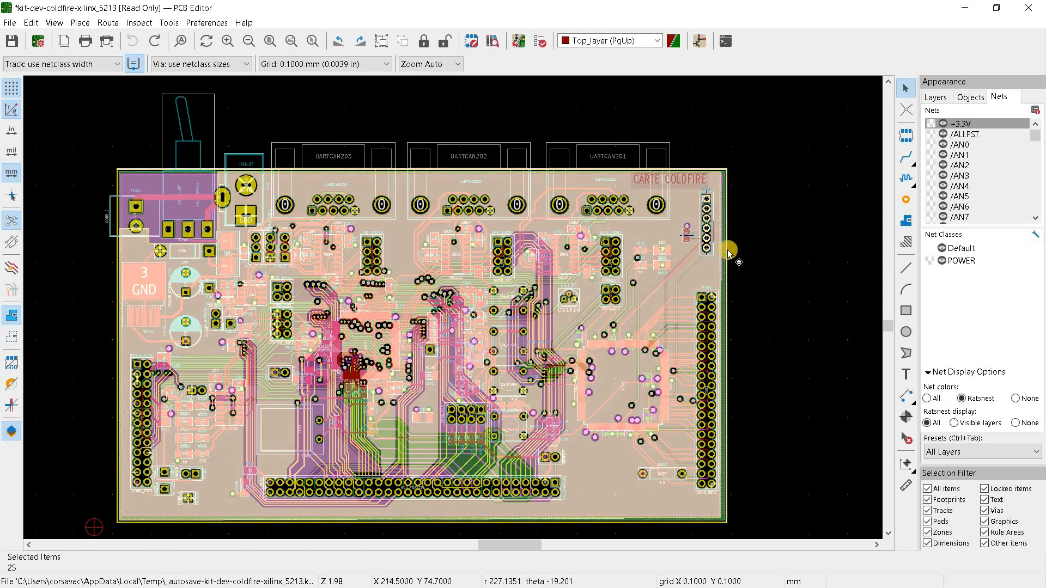
left_click(773, 286)
left_click(985, 500)
left_click_drag(744, 152, 679, 251)
Try to select the CARTE COLDFIRE text while text is excluded, and select it with text allowed again before clearing the selection.
left_click(685, 178)
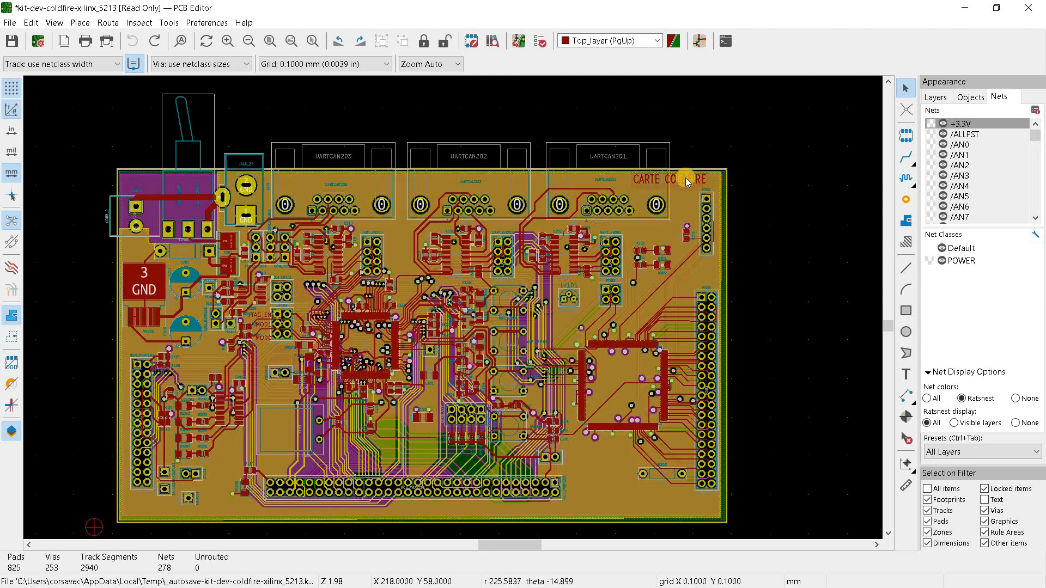
left_click(679, 182)
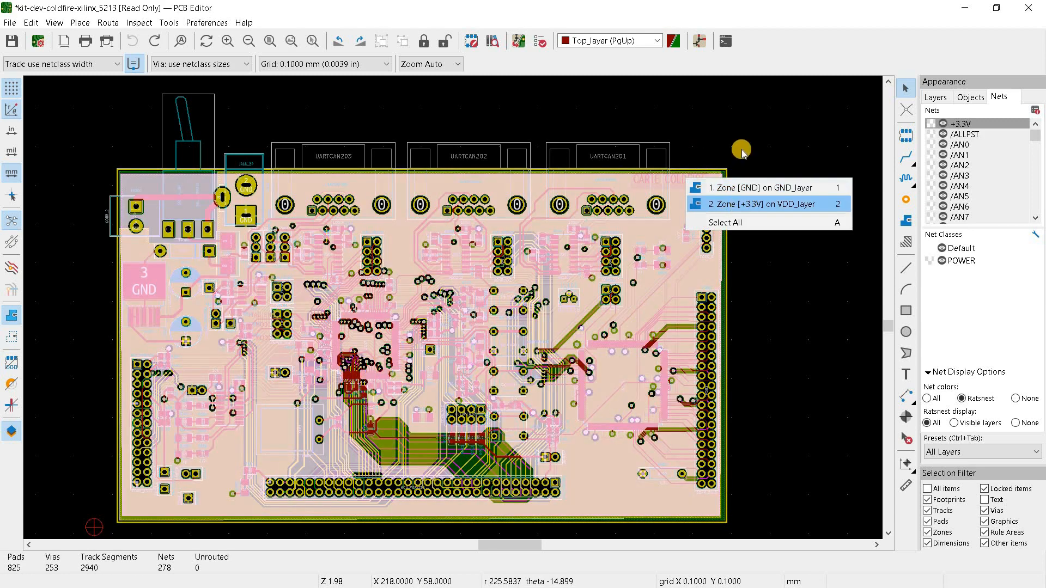
left_click(741, 150)
left_click(698, 180)
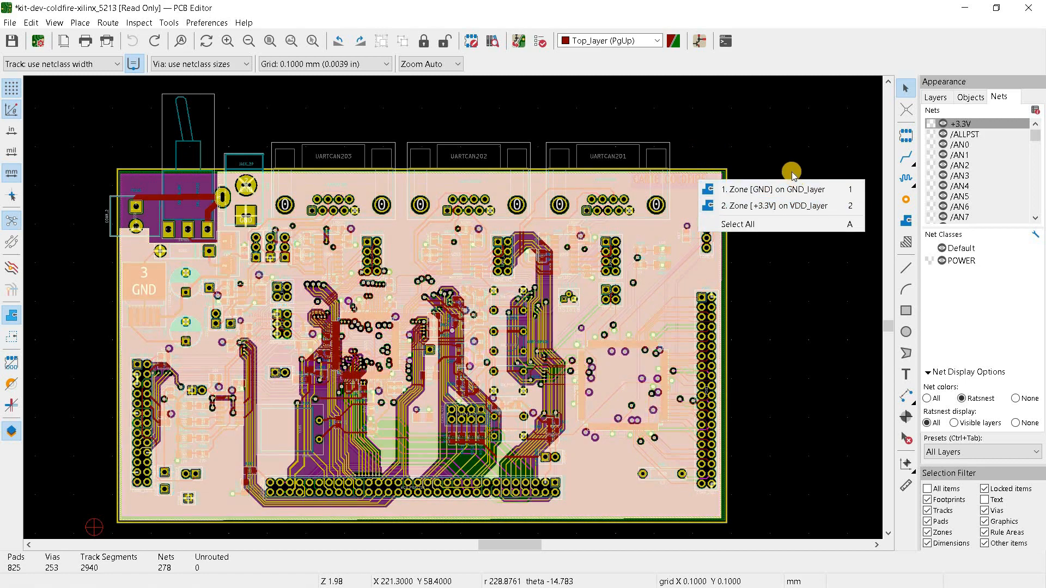
left_click(771, 150)
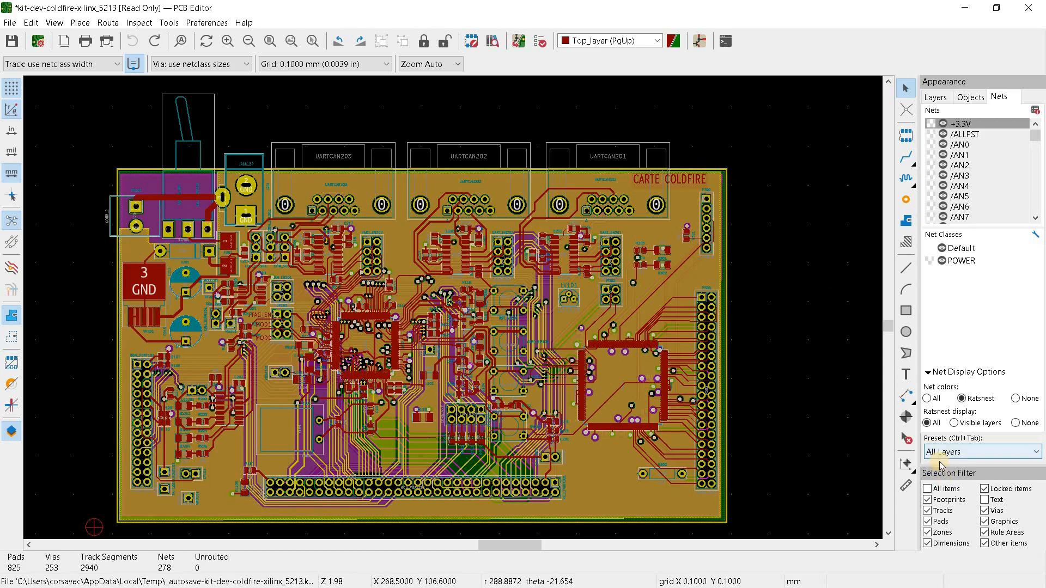
left_click(685, 179)
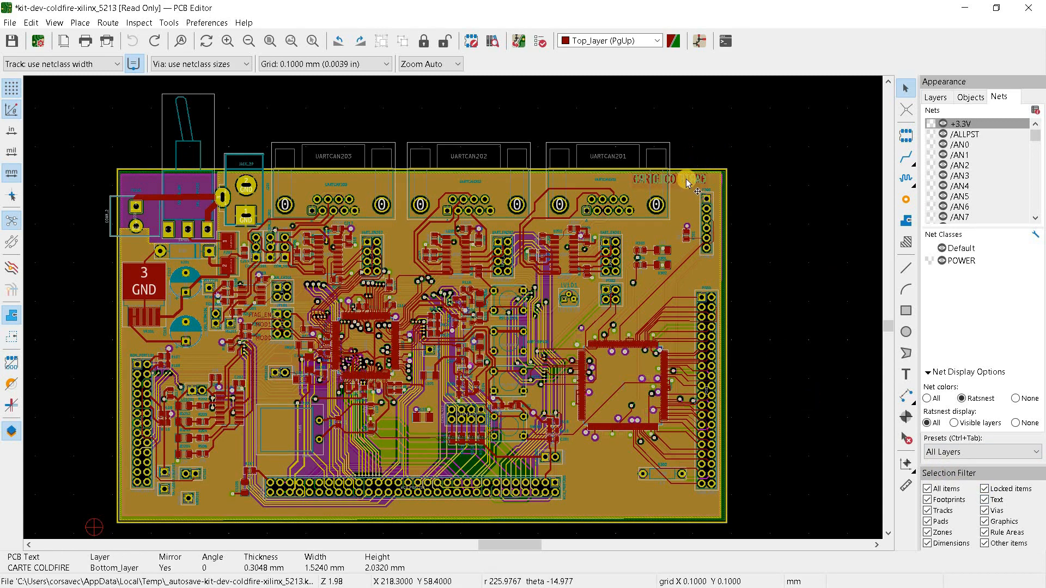
left_click(760, 211)
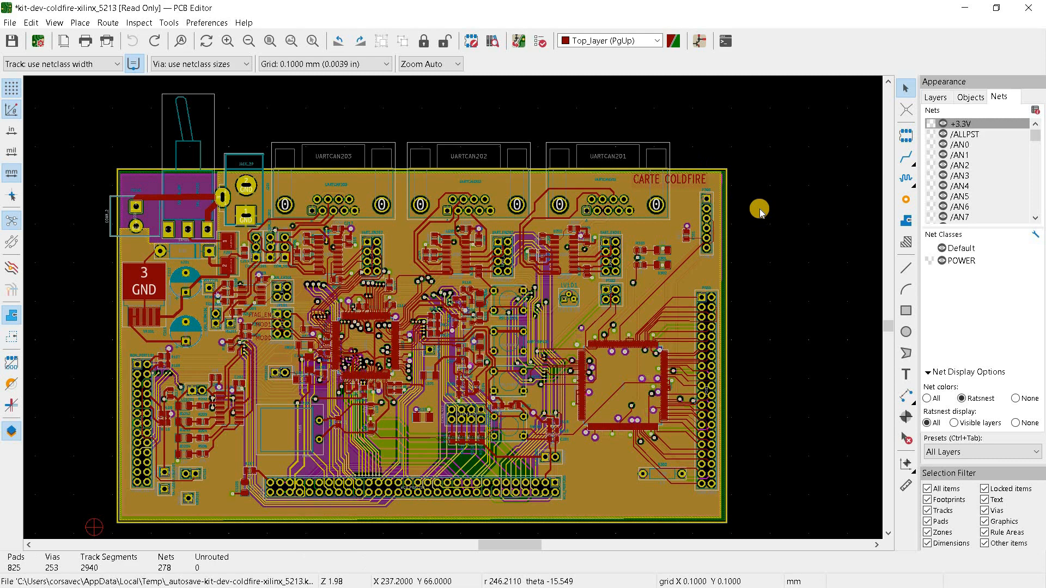
Show the layers list and look through the track routing and length tuning tools, activating single-track routing.
left_click(936, 97)
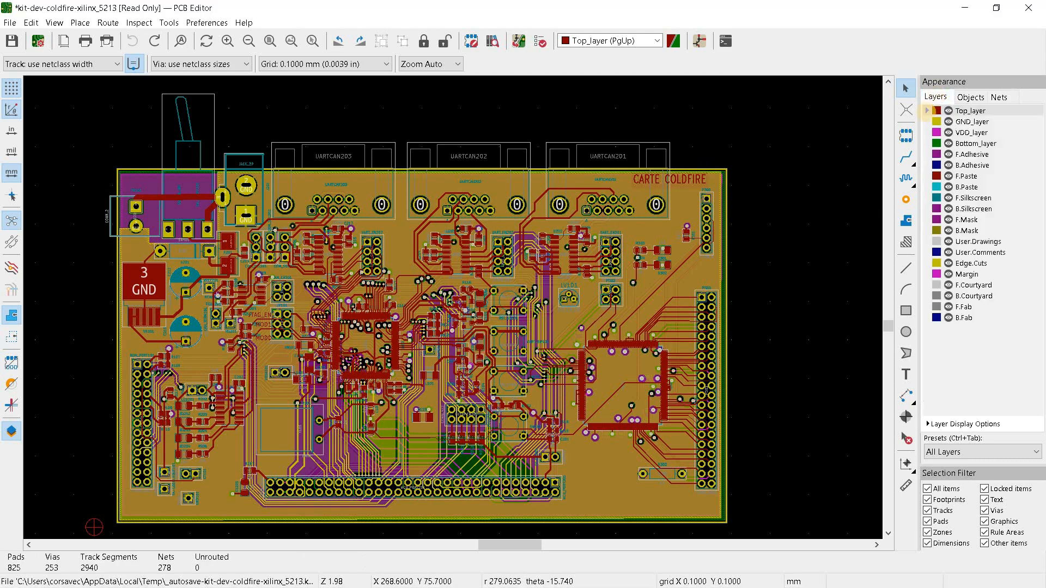
left_click(908, 159)
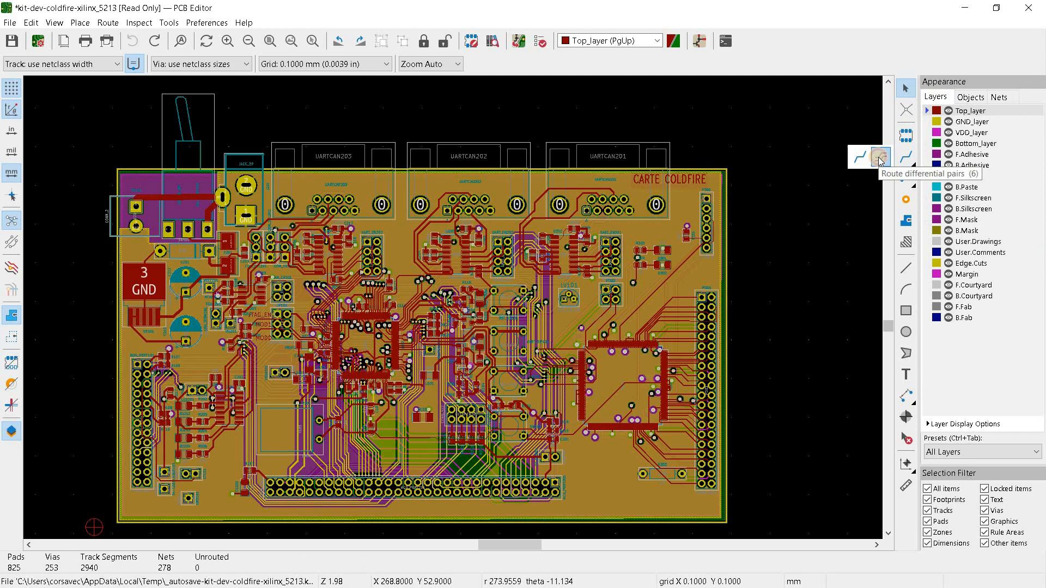
left_click(860, 157)
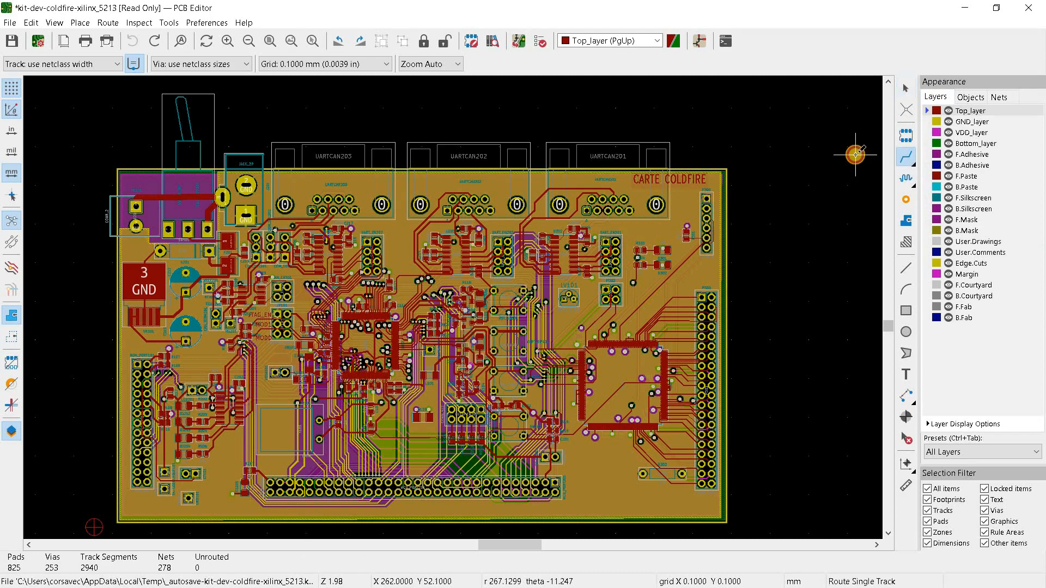
left_click(907, 180)
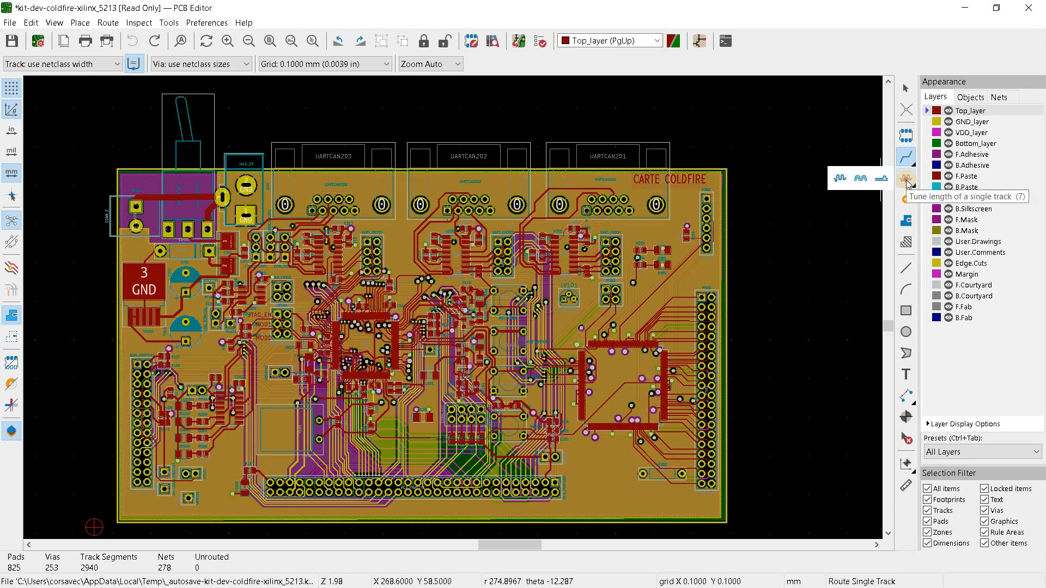
left_click(878, 179)
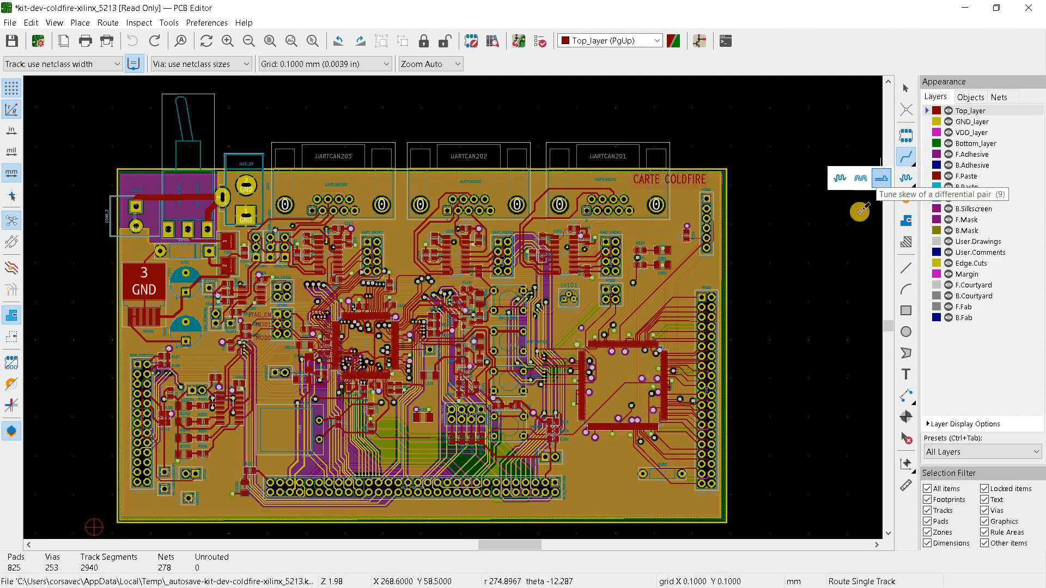
Start a track in the empty area beside the board, cancel it, and fit the view to the board's objects.
left_click(847, 244)
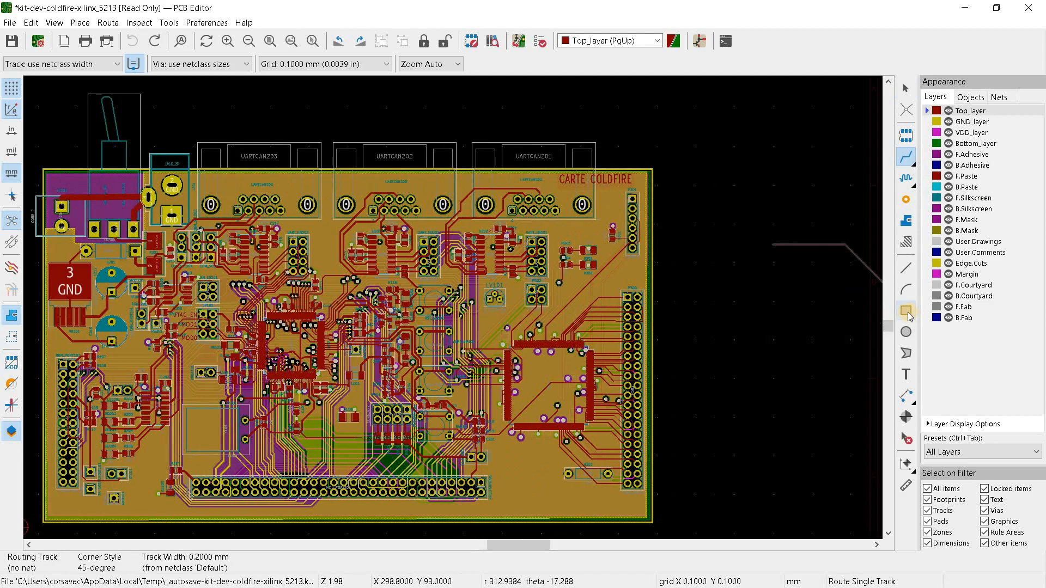
key("Escape")
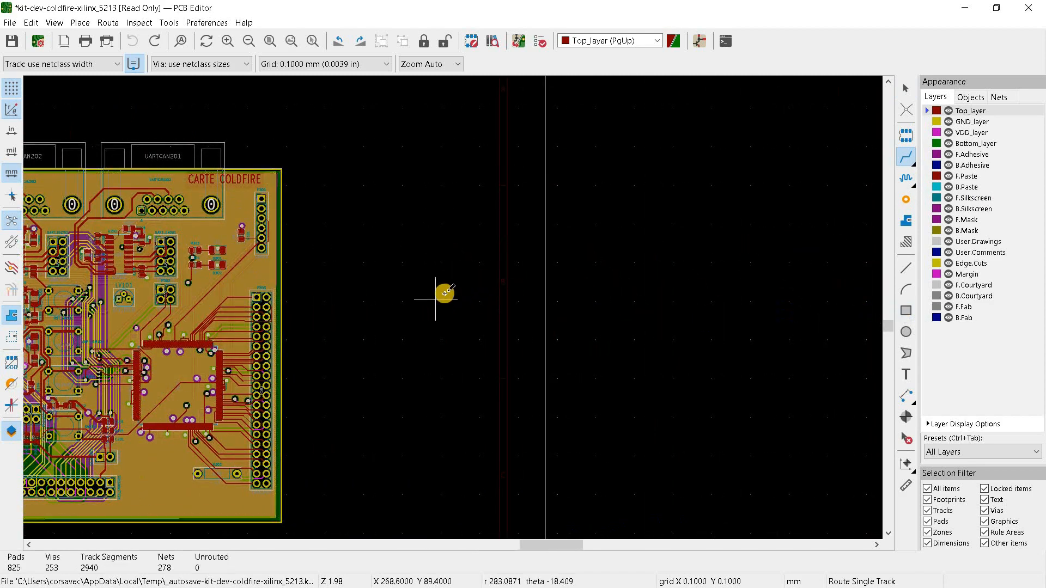
middle_click_drag(403, 314, 666, 312)
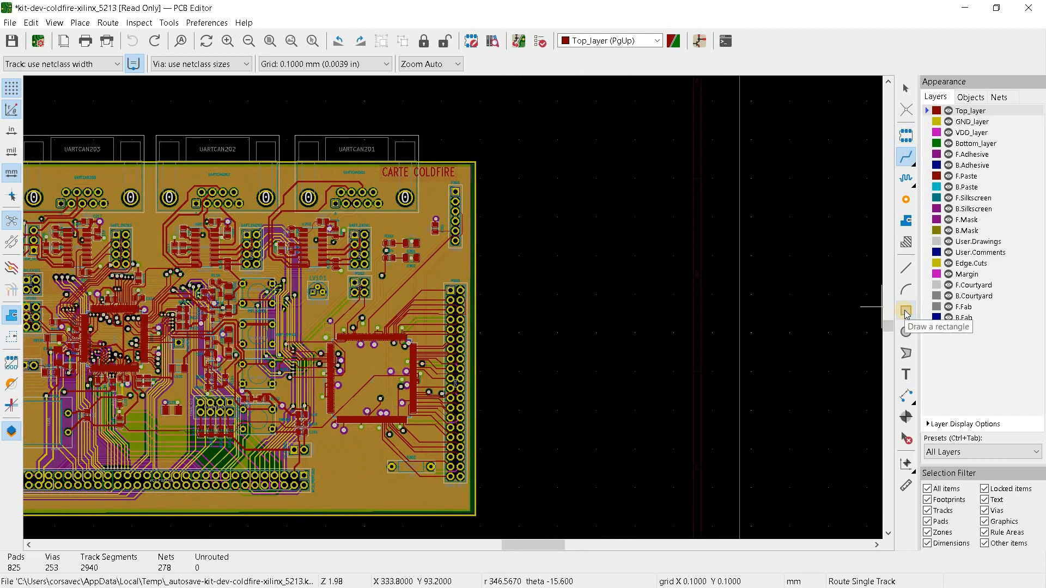
key("Home")
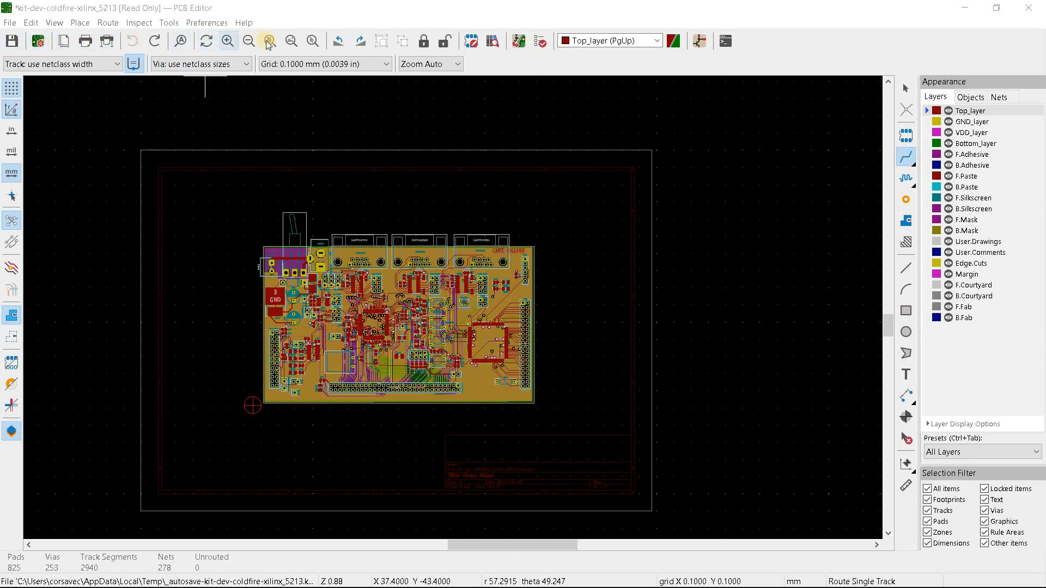
left_click(292, 42)
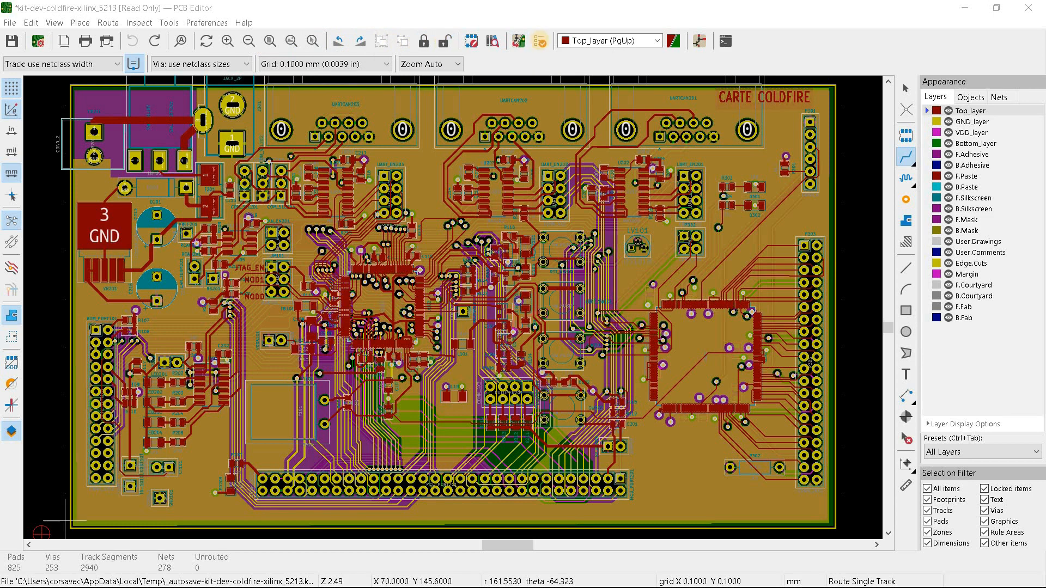
Review the design rules check options in DRC Control and close it without running the check.
left_click(542, 41)
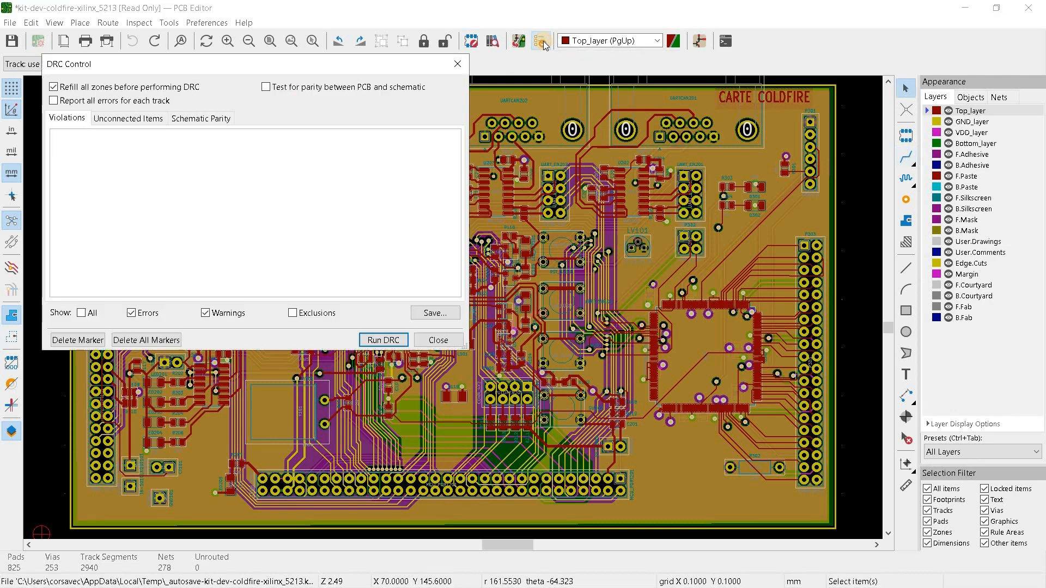
left_click(455, 64)
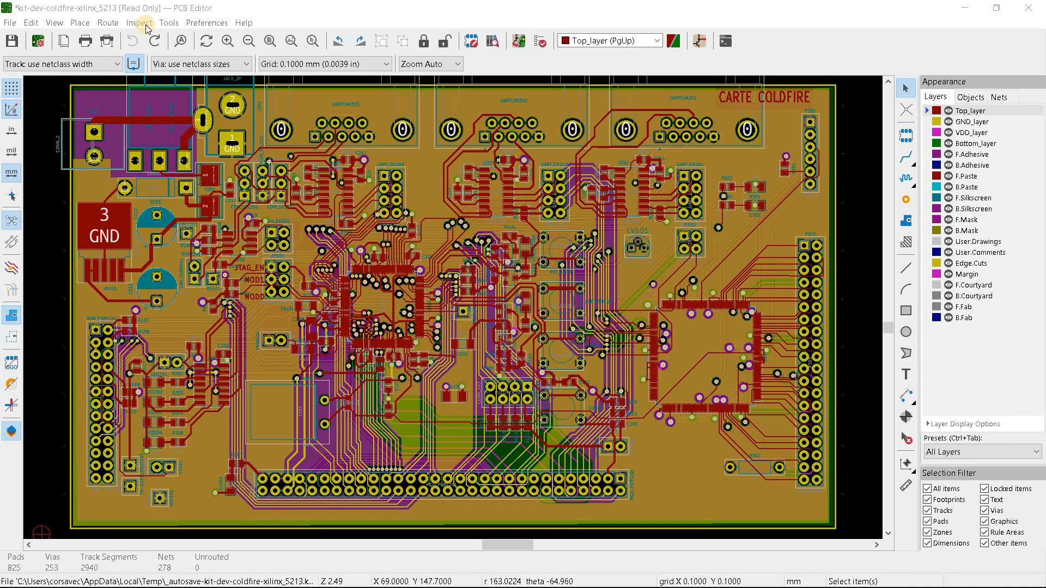
Open the netlist import settings to examine the link methods and import options.
left_click(9, 23)
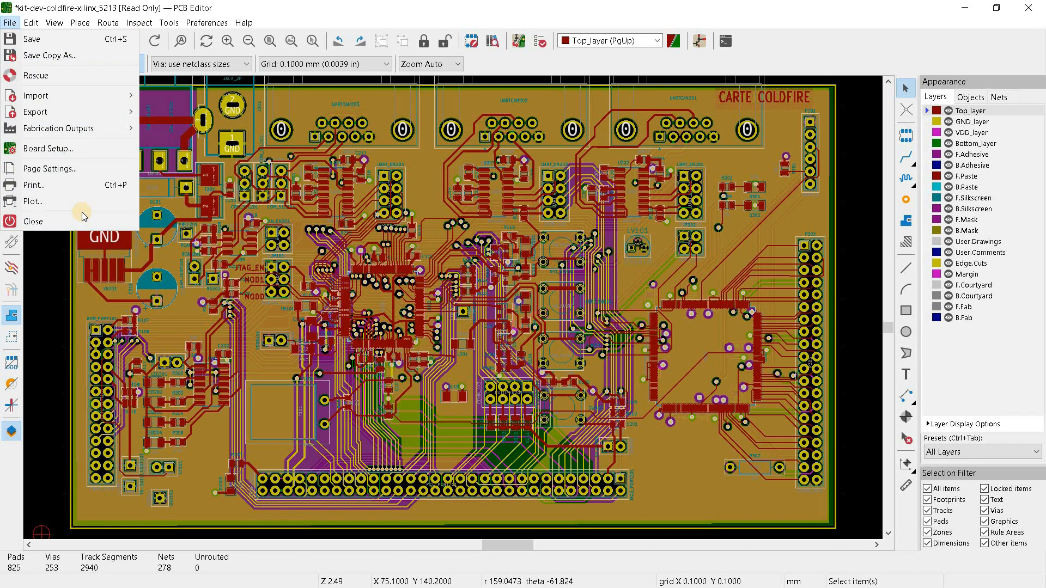
mouse_move(101, 96)
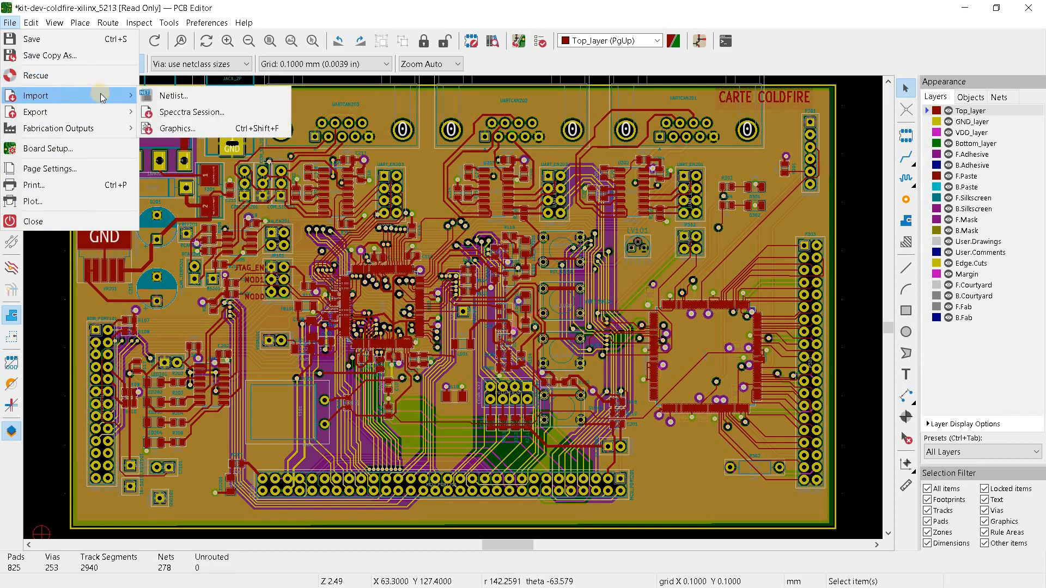
left_click(188, 97)
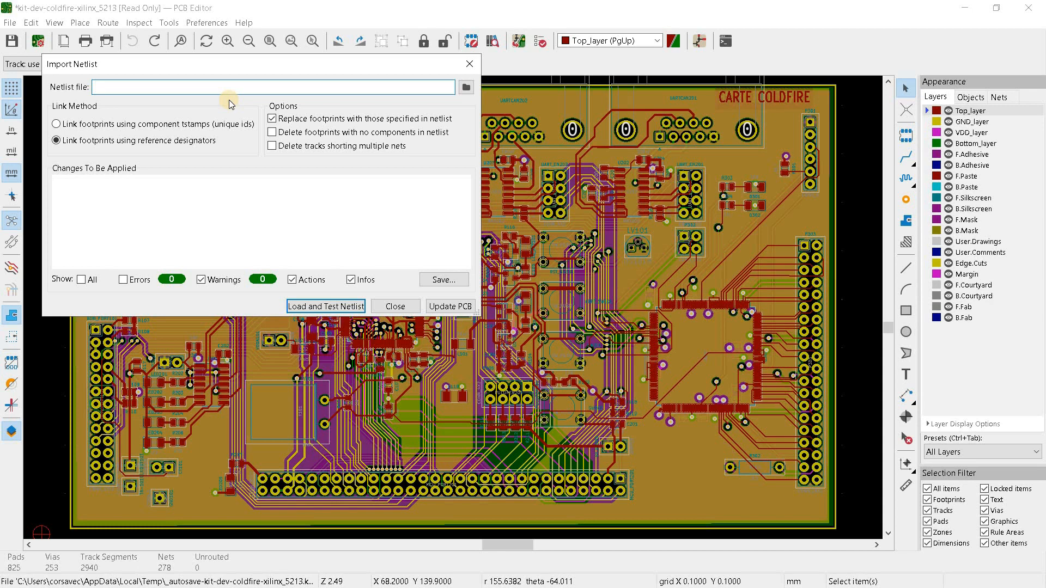
Close the netlist import and review the constraints resolution report for footprint VR201.
key("Escape")
left_click(31, 22)
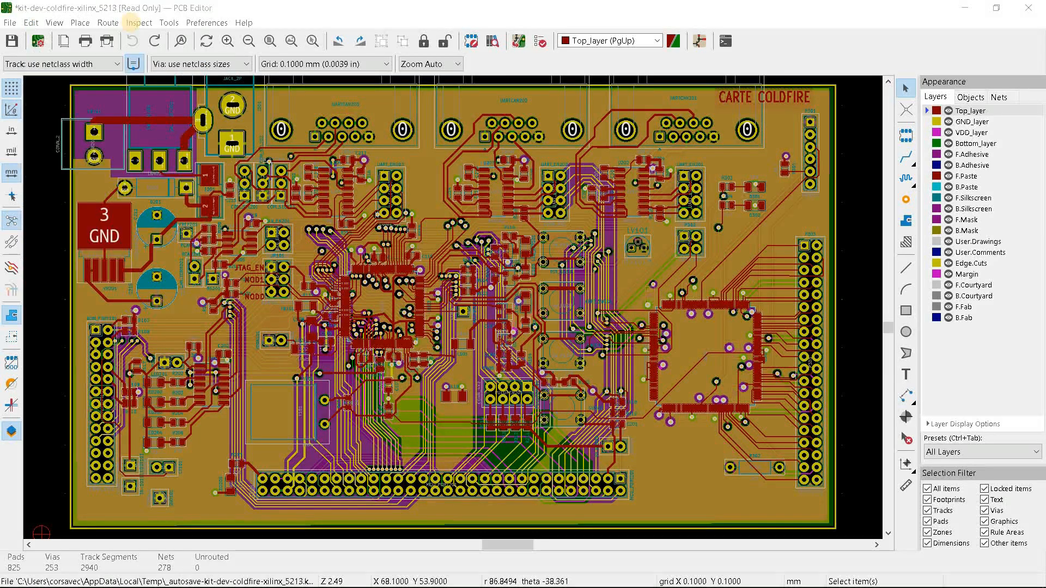
left_click(132, 24)
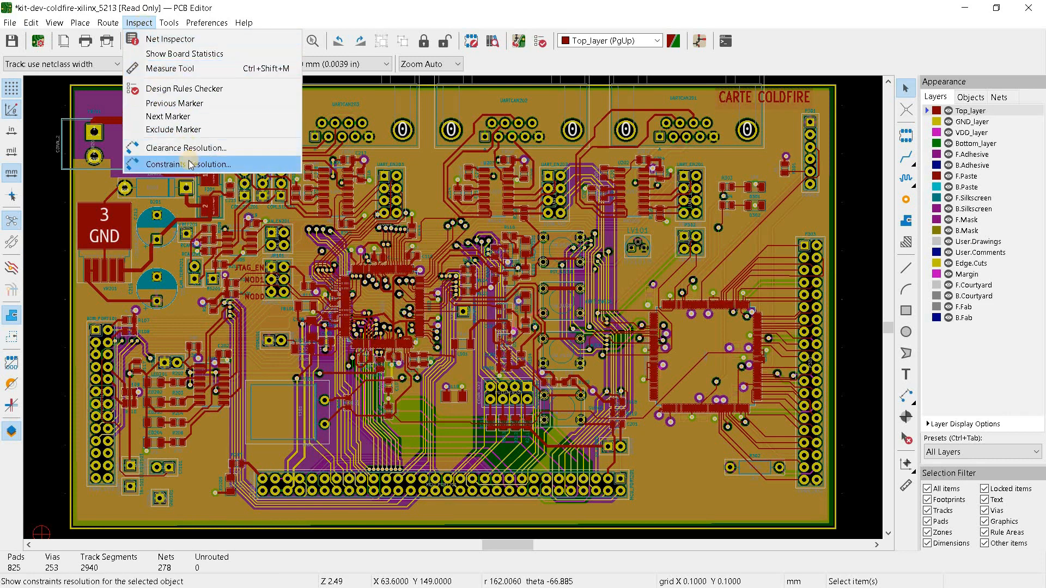
left_click(96, 220)
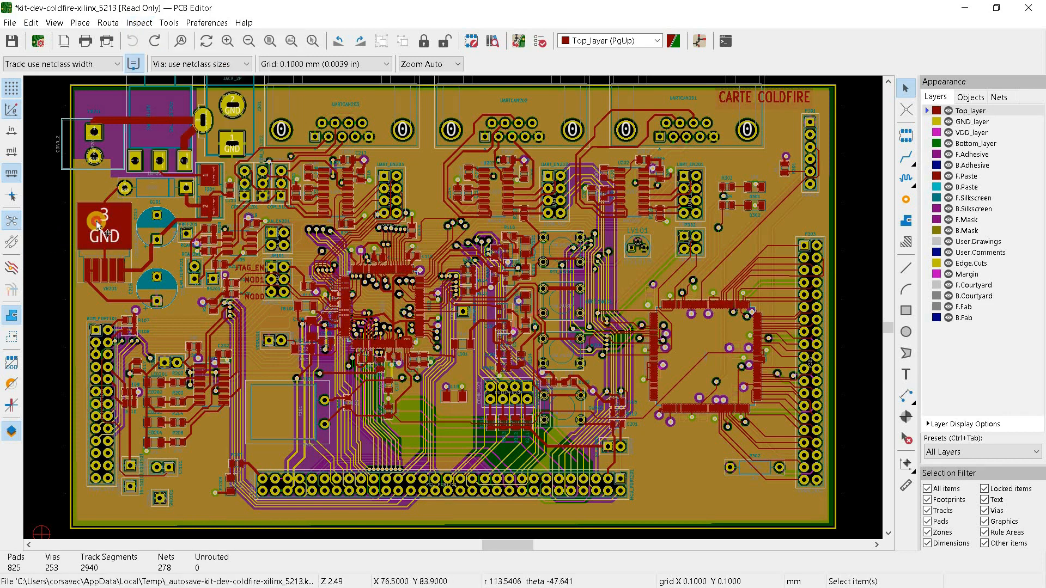
left_click(139, 22)
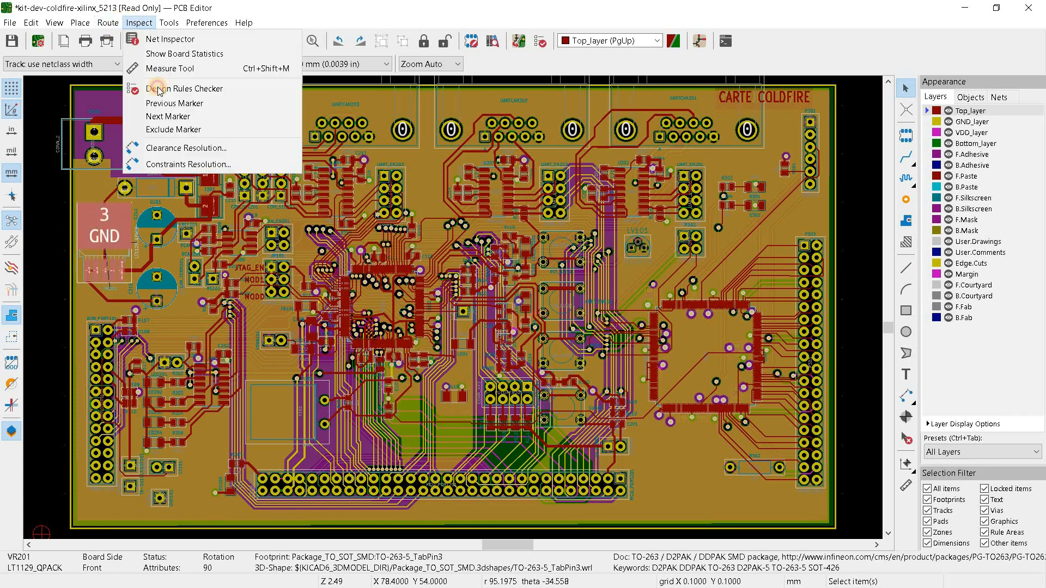
left_click(225, 167)
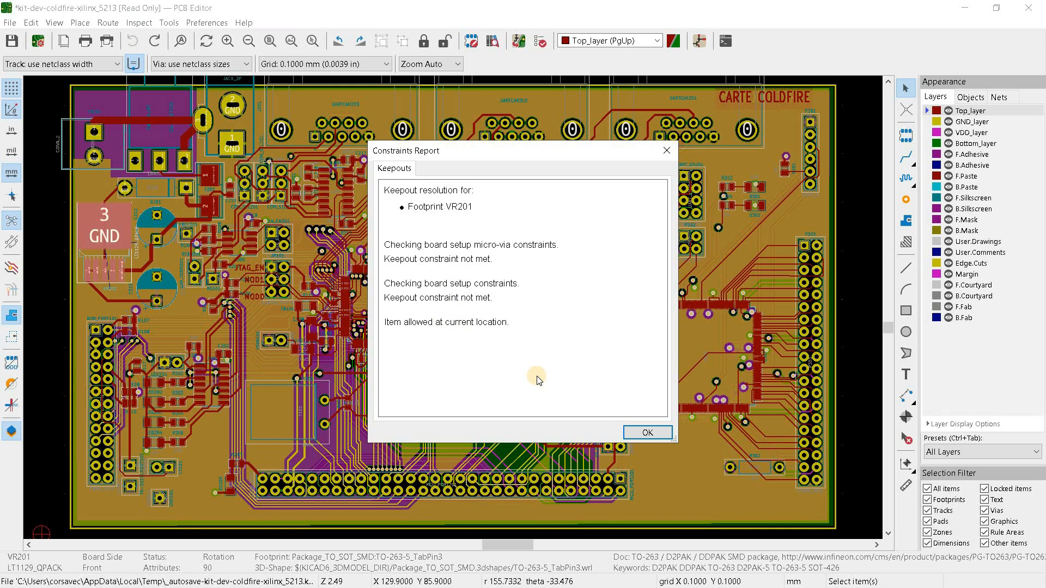
key("Return")
Group VR201 with the neighbouring capacitors, small components and tracks near the board's left edge.
right_click(92, 214)
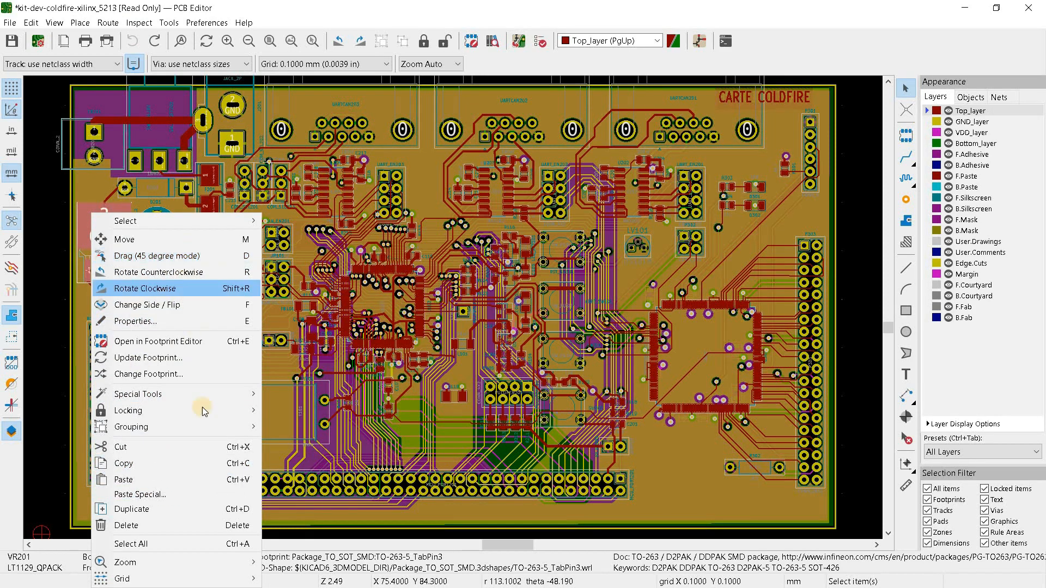
mouse_move(229, 426)
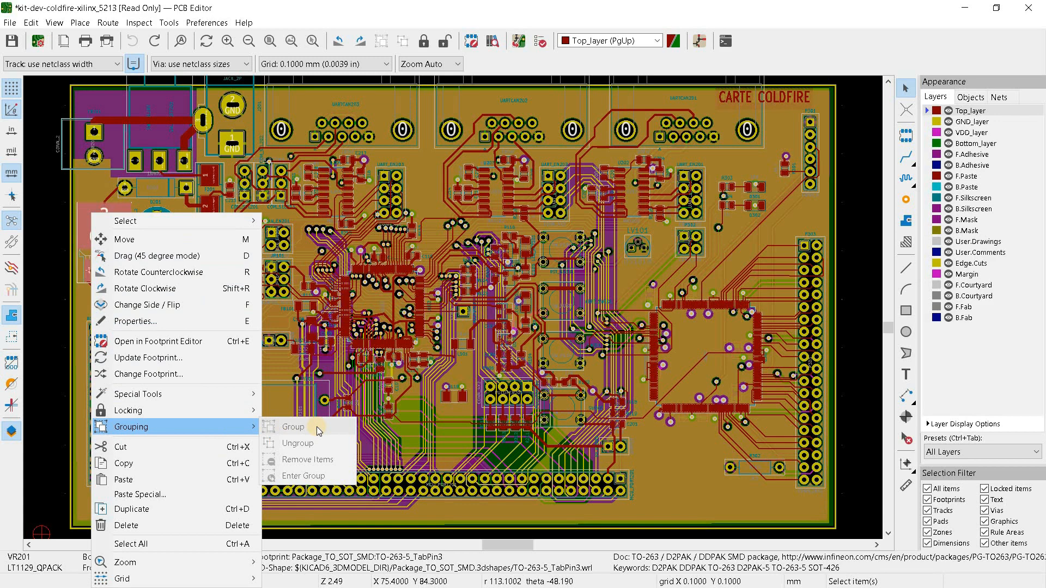
left_click(43, 189)
left_click_drag(43, 190, 219, 314)
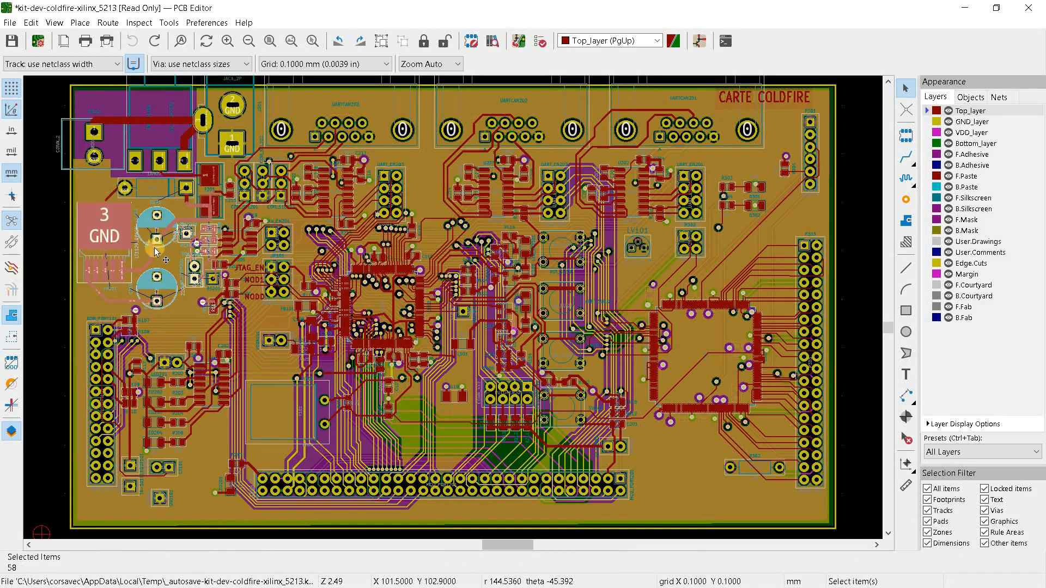
right_click(112, 231)
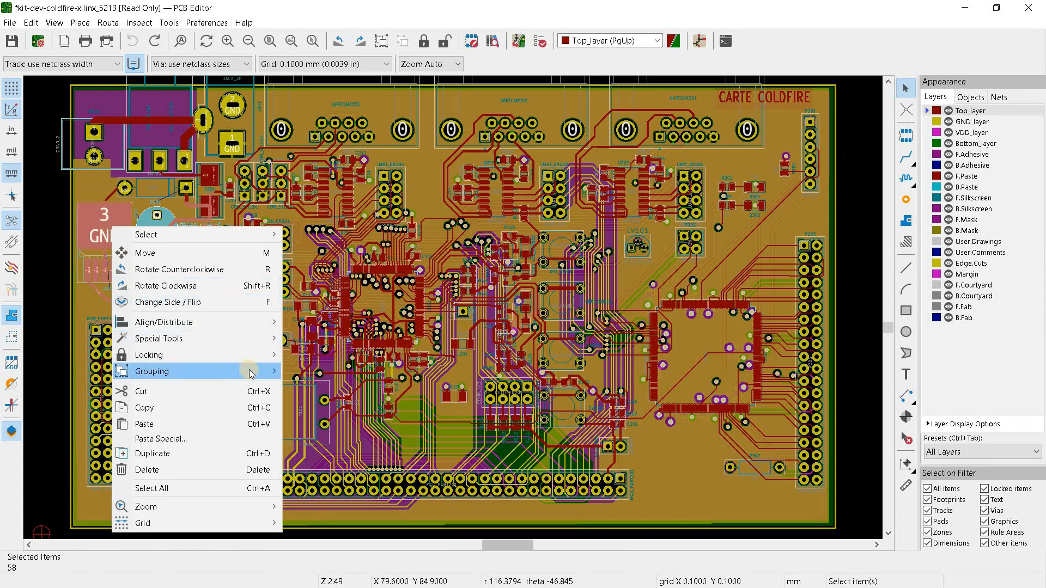
mouse_move(229, 371)
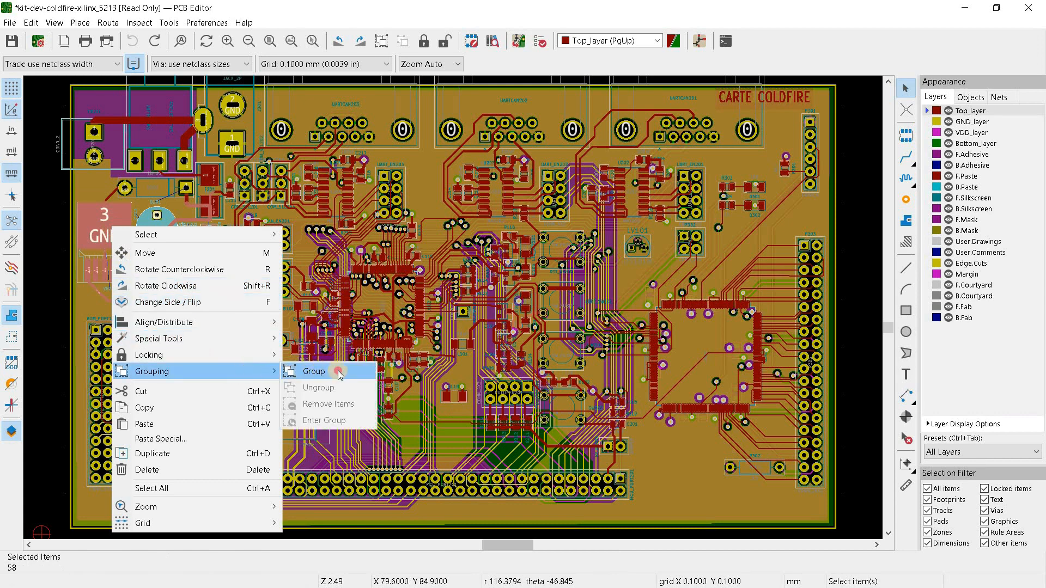
left_click(337, 372)
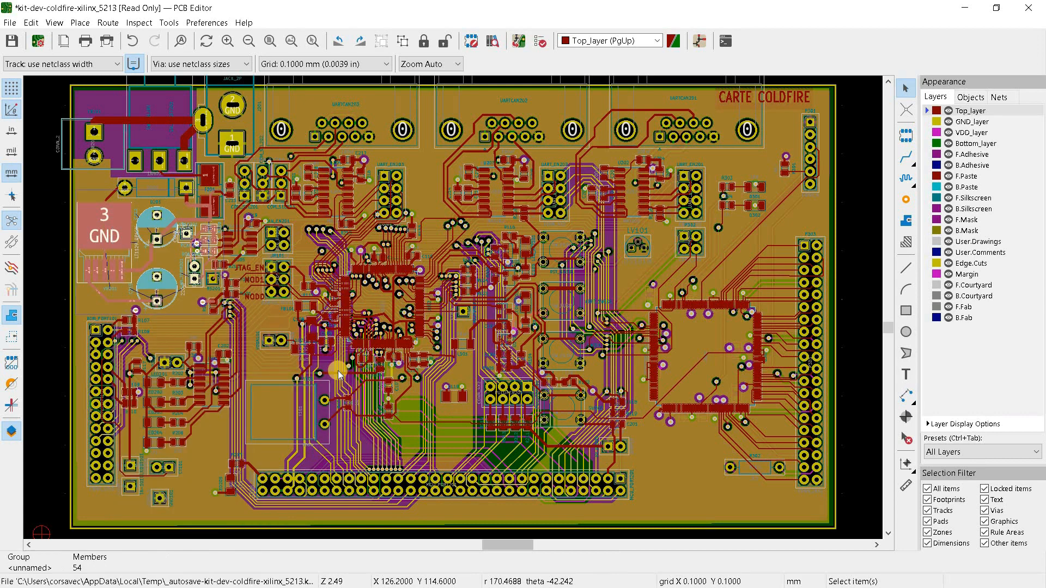
Move the VR201 group off the board into the empty area beside its left edge, and undo the moves.
middle_click_drag(227, 279, 445, 311)
left_click_drag(371, 257, 166, 256)
left_click_drag(166, 200, 179, 260)
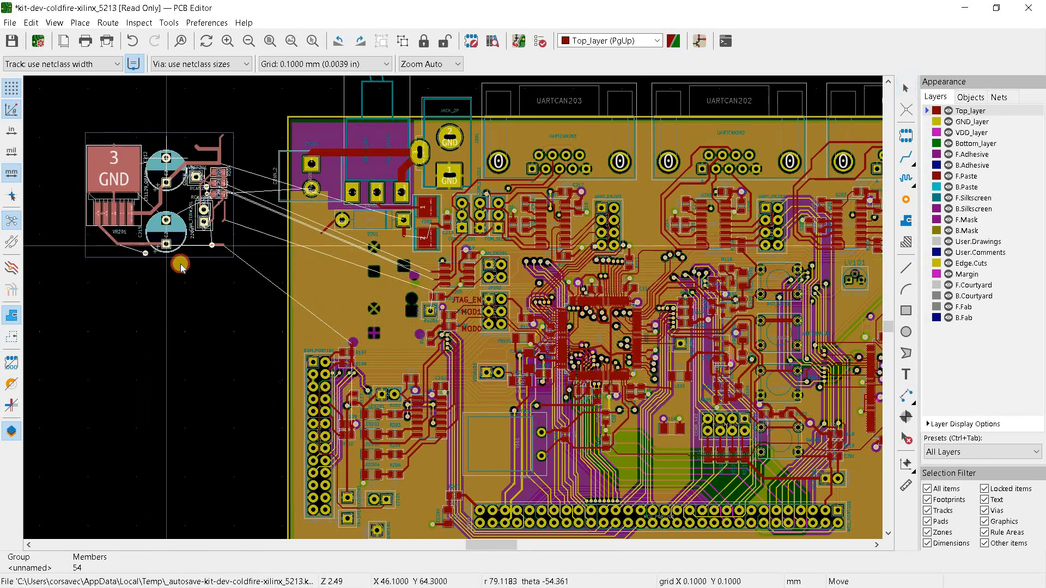
left_click_drag(164, 219, 195, 341)
left_click(168, 331)
left_click(133, 277)
left_click(129, 207)
left_click(149, 265)
left_click_drag(149, 266, 109, 155)
left_click(182, 303)
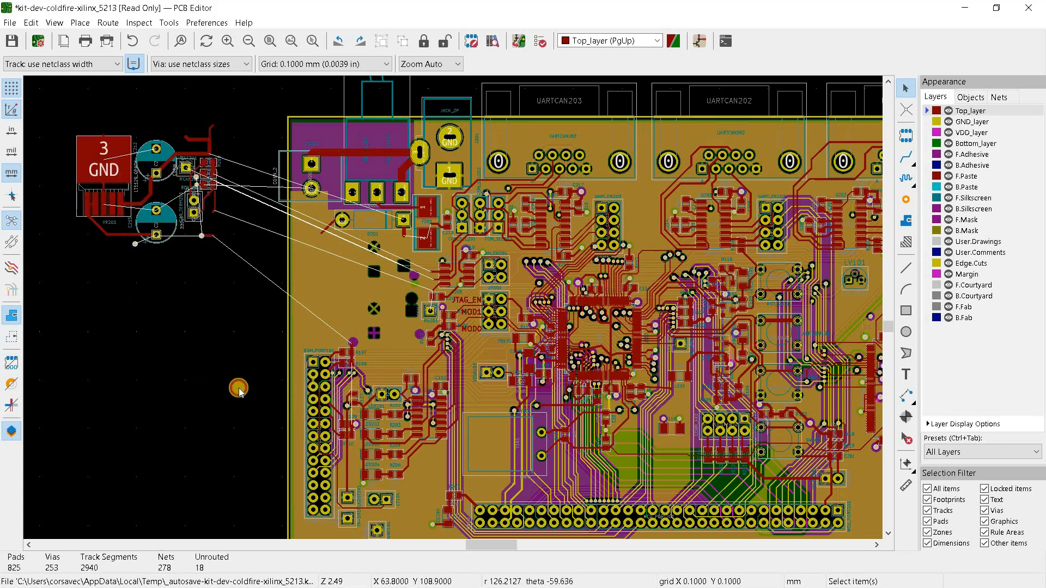
key("ctrl+z")
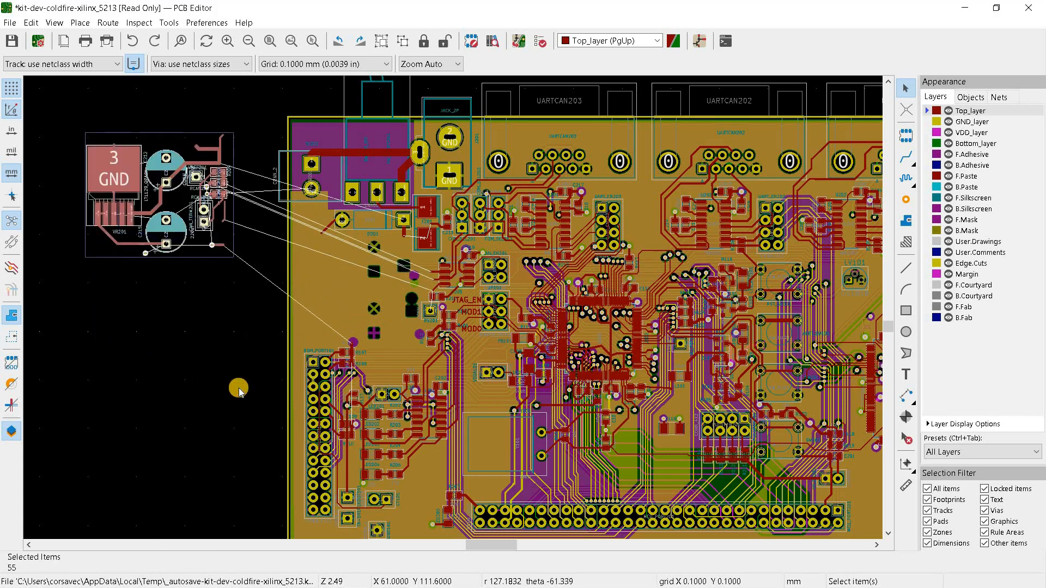
key("ctrl+y")
Delete the diagonal track segment between connectors UARTCAN202 and UARTCAN201.
middle_click_drag(812, 347, 540, 373)
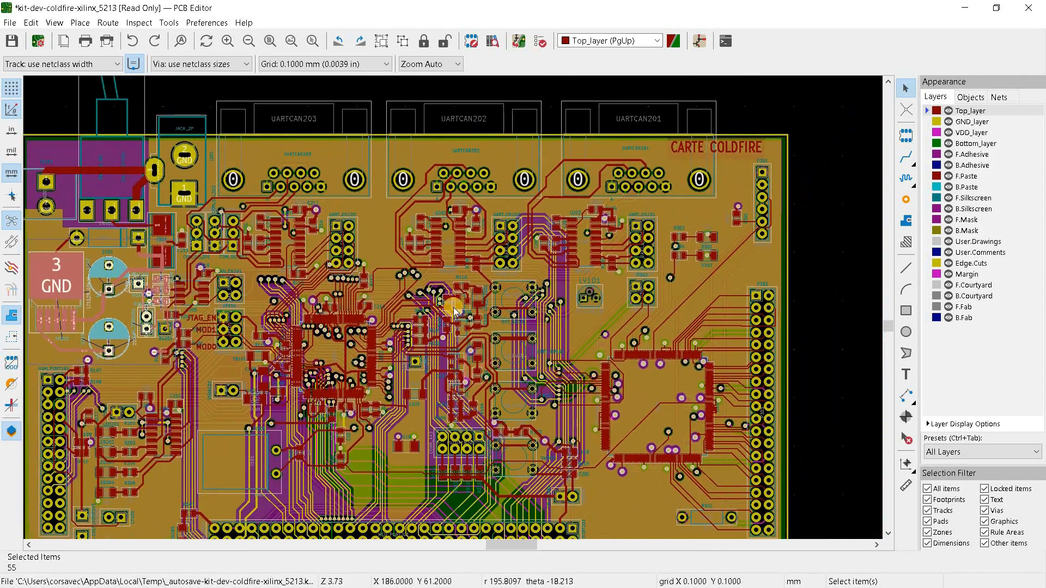
scroll(579, 180, "up", 4)
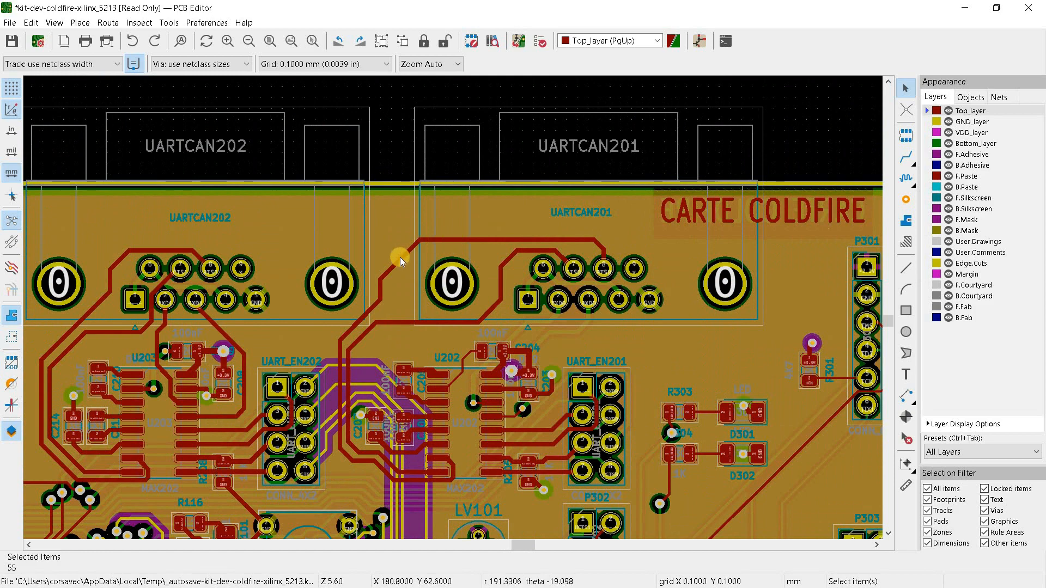
left_click(370, 155)
left_click(385, 156)
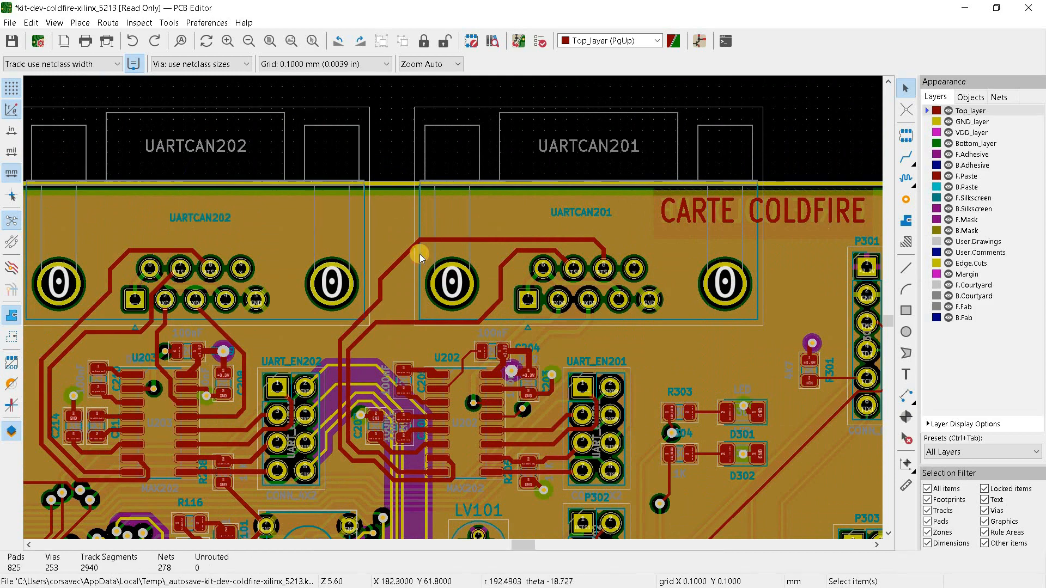
key("Delete")
Expand the selection from the /inout_user/CTS0 segment below UARTCAN201 to its whole connected track and delete it.
left_click(398, 321)
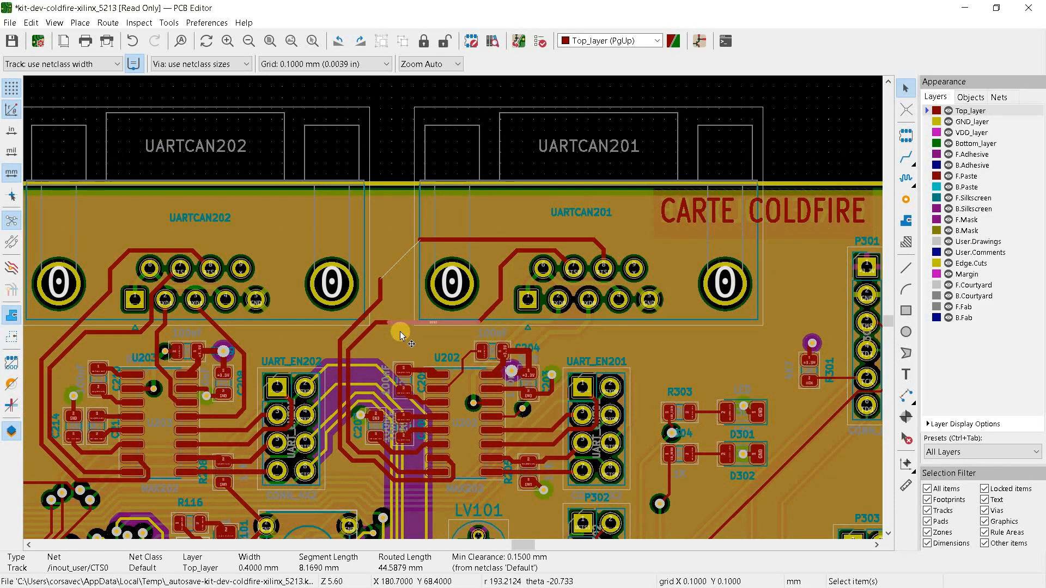
key("u")
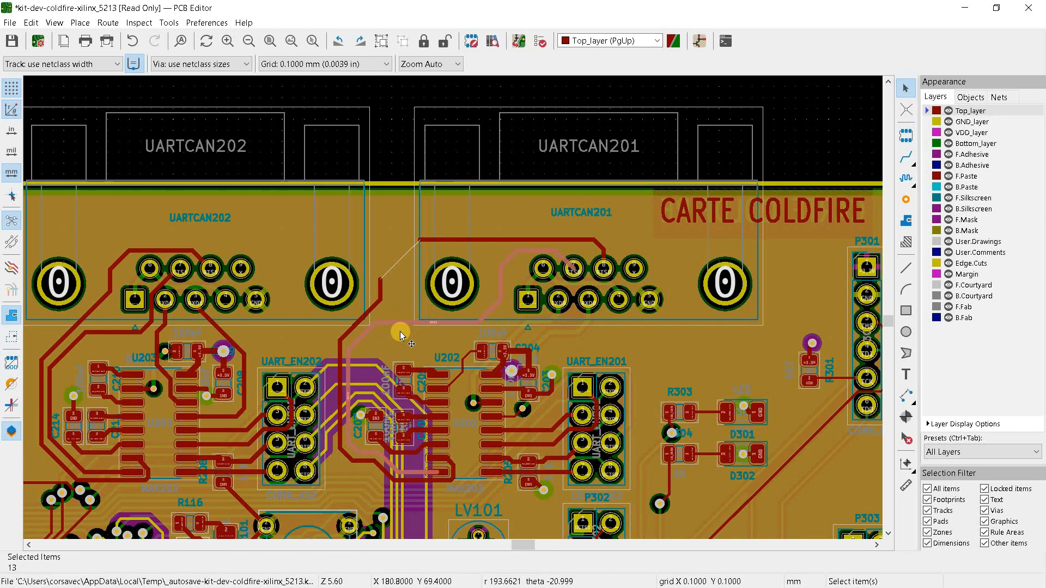
key("Delete")
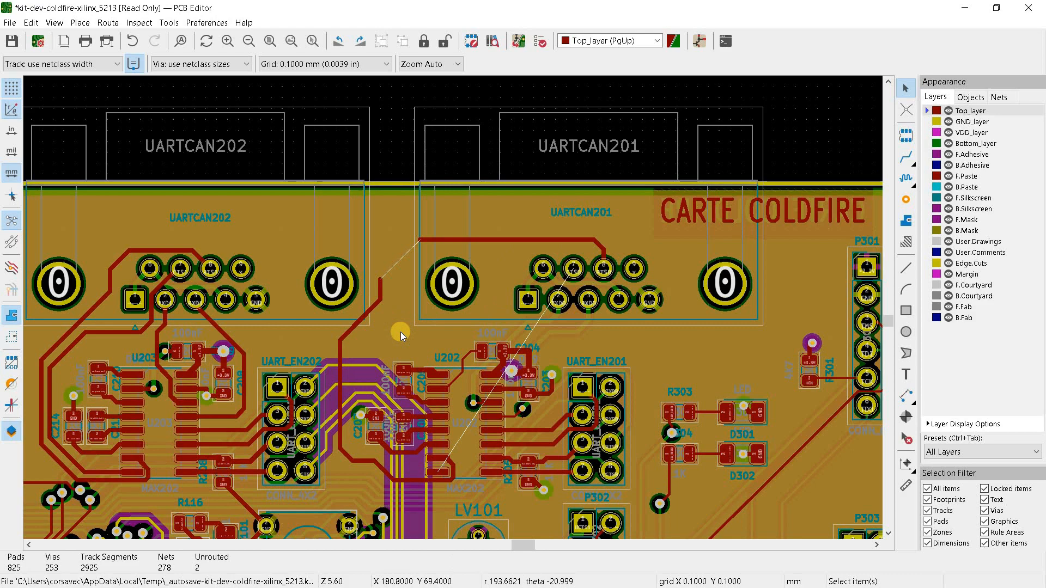
Try to shift connector P302 with its tracks attached, using the Drag (45 degree mode) command.
scroll(401, 332, "down", 2)
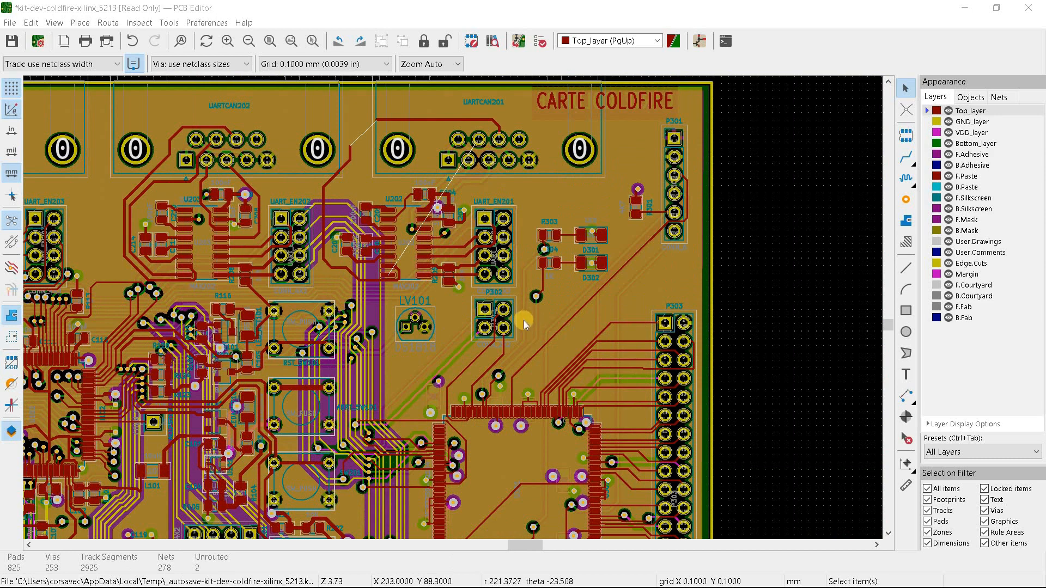
left_click(508, 306)
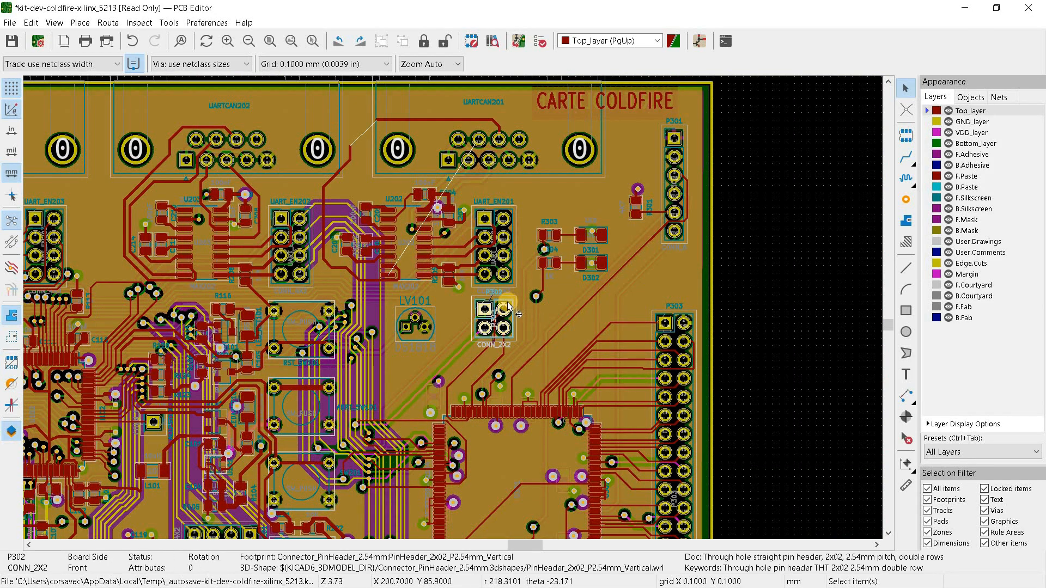
right_click(509, 308)
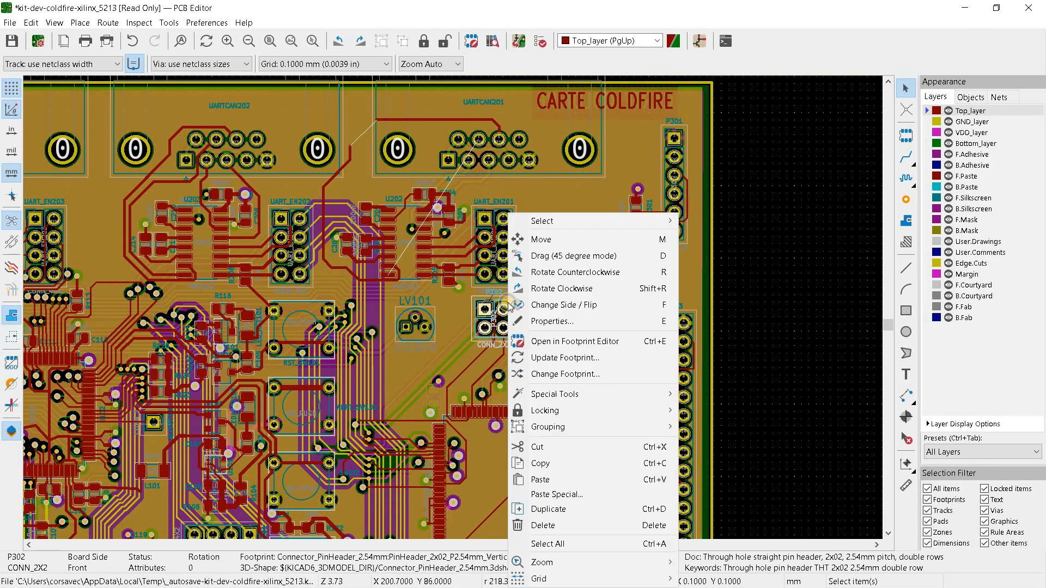
left_click(587, 255)
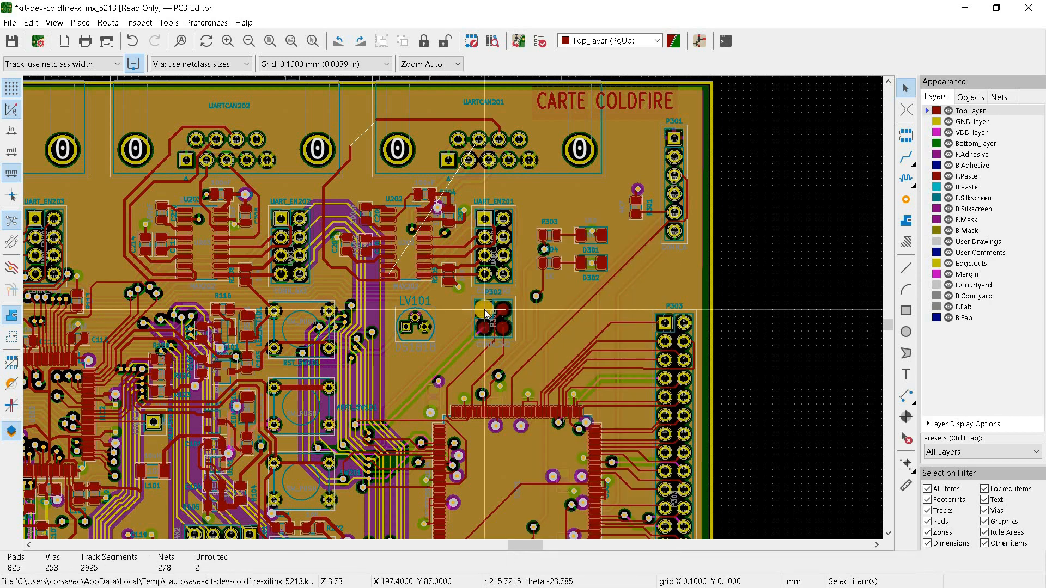
scroll(485, 313, "up", 2)
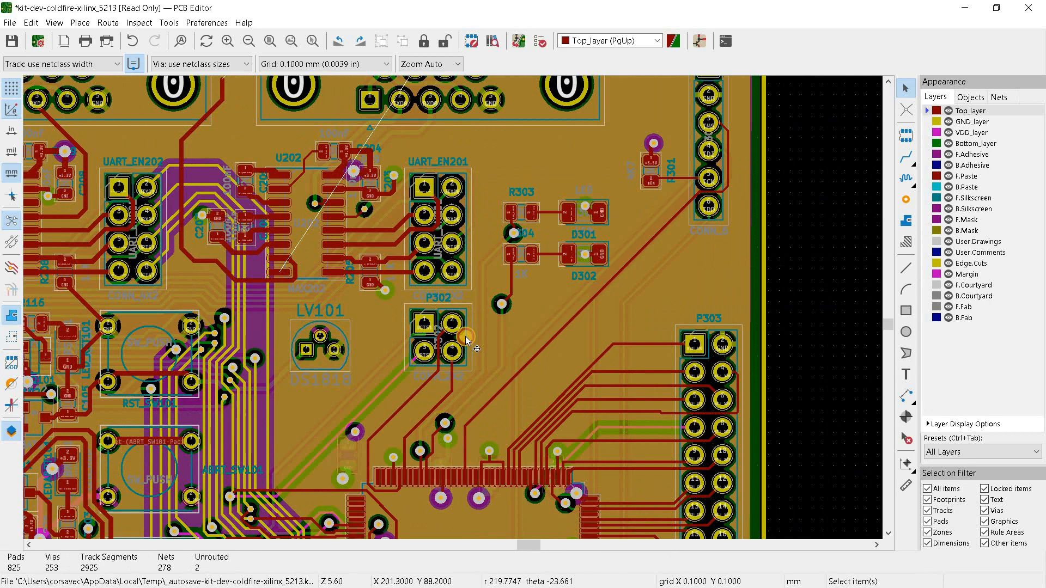
left_click(466, 336)
right_click(466, 336)
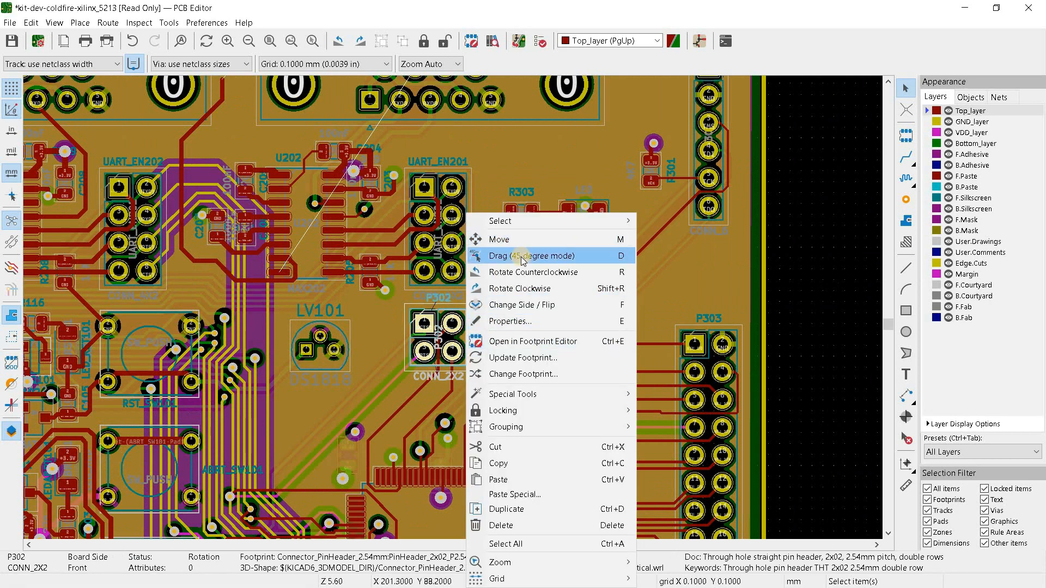
left_click(518, 254)
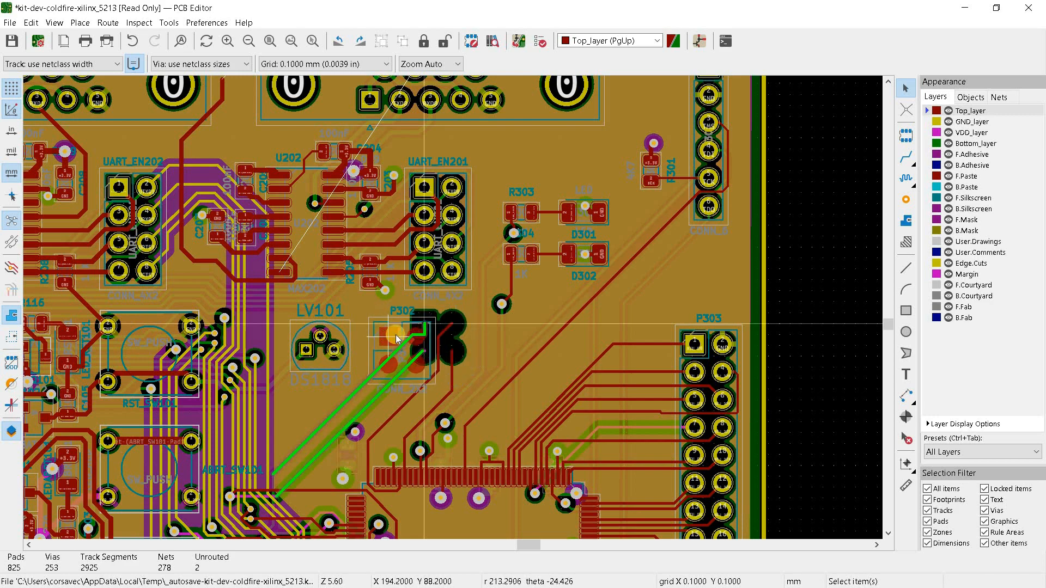
left_click(418, 329)
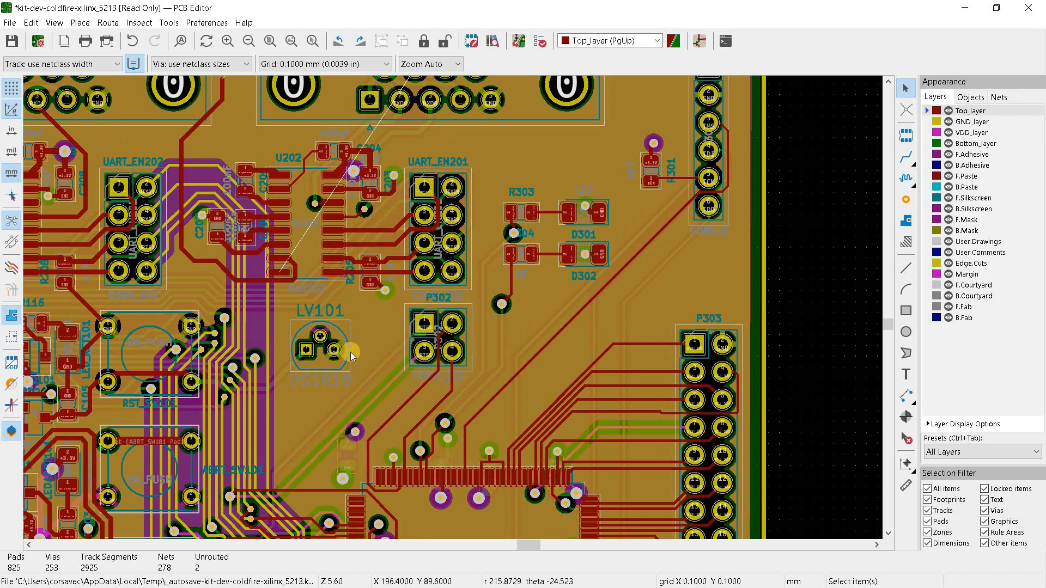
Shift footprint LV101 slightly towards P302 with its track attached, using the Drag (45 degree mode) command.
left_click(318, 361)
right_click(318, 366)
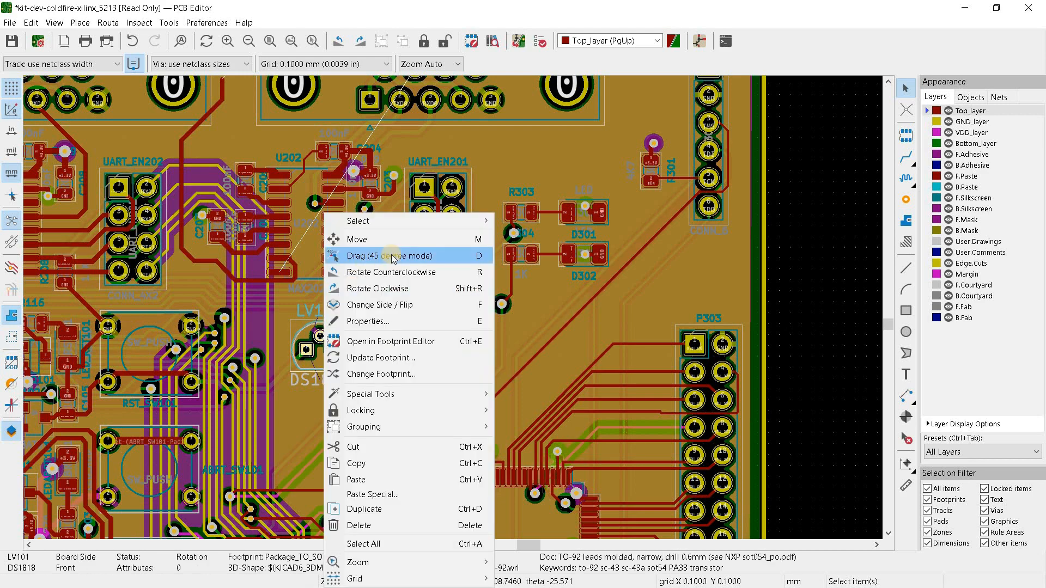
left_click(370, 255)
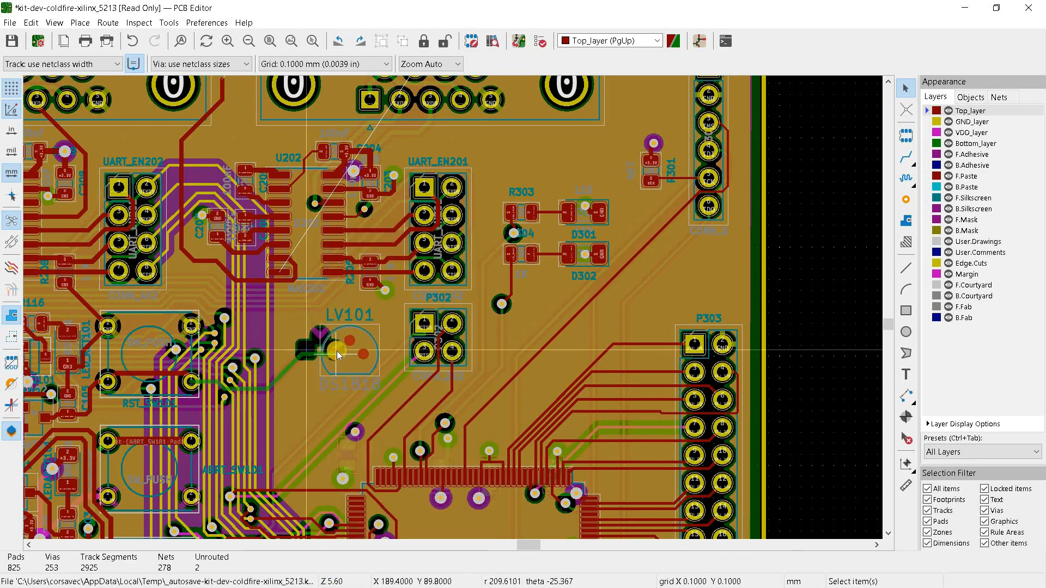
left_click(343, 336)
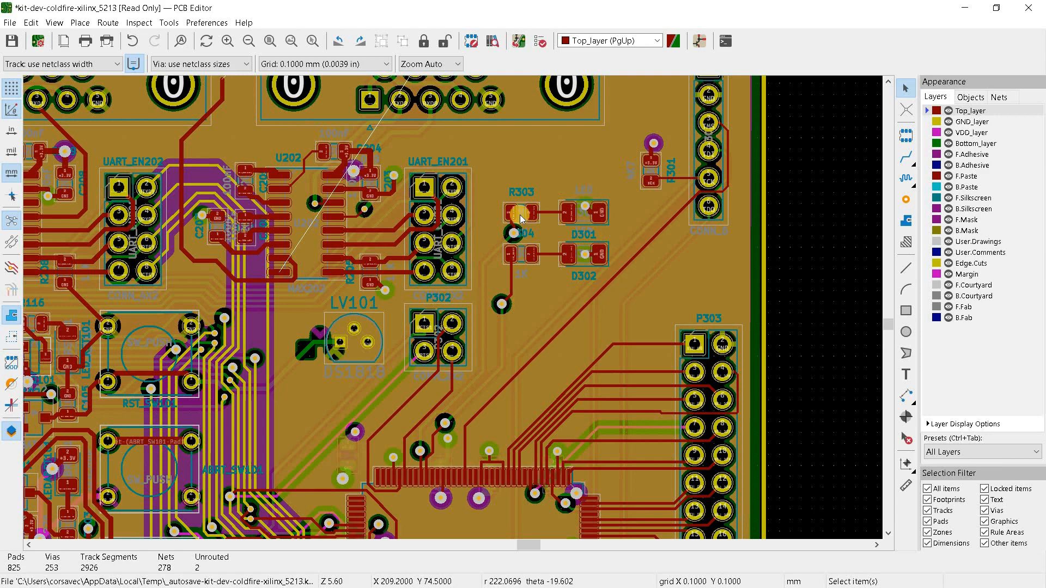
Ungroup the power-supply group that contains regulator VR201, capacitors C212 and C215 and their tracks.
scroll(446, 319, "down", 2)
scroll(102, 426, "down", 1)
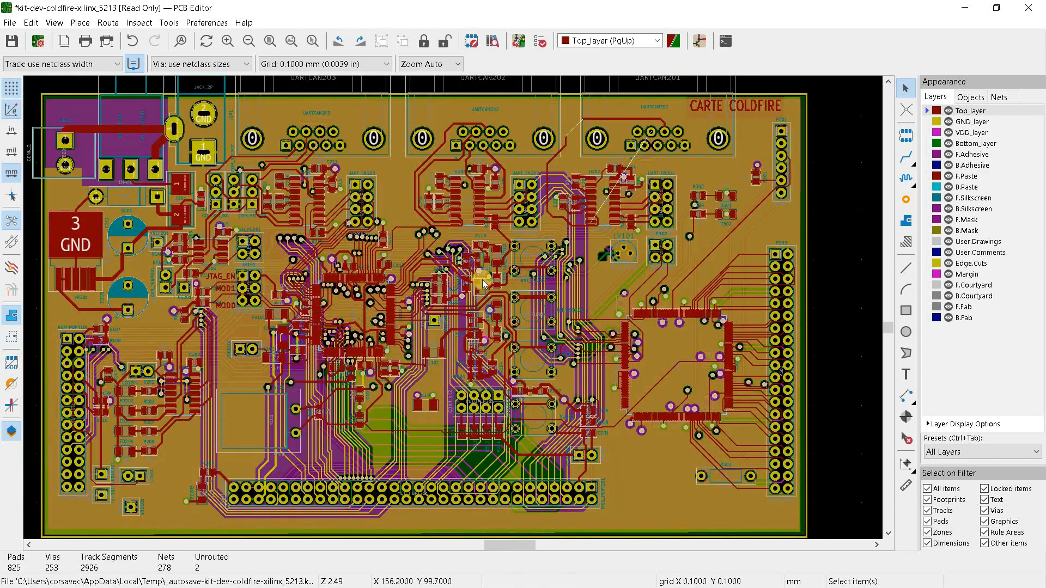
scroll(93, 285, "up", 1)
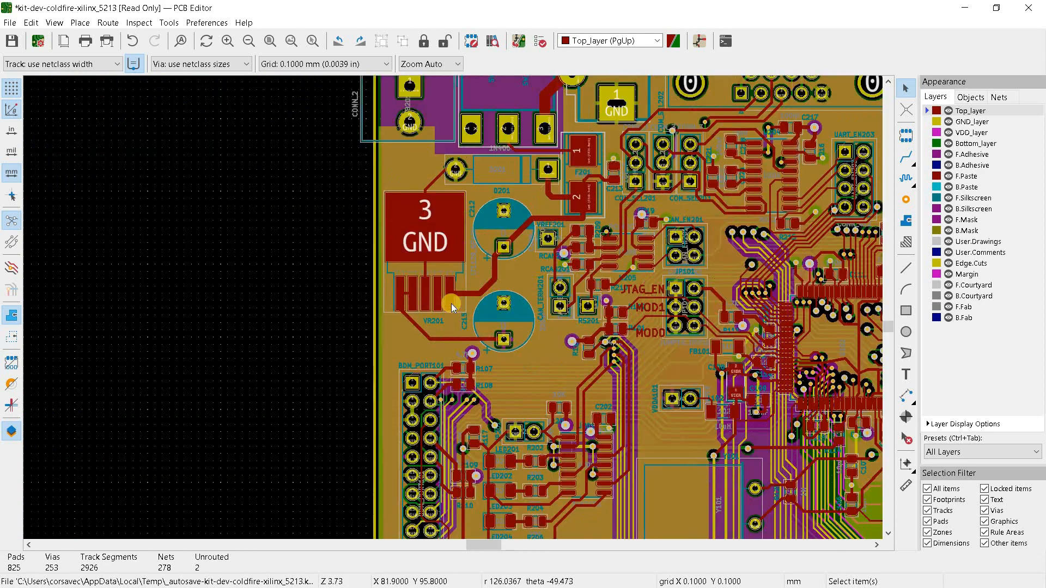
left_click(442, 221)
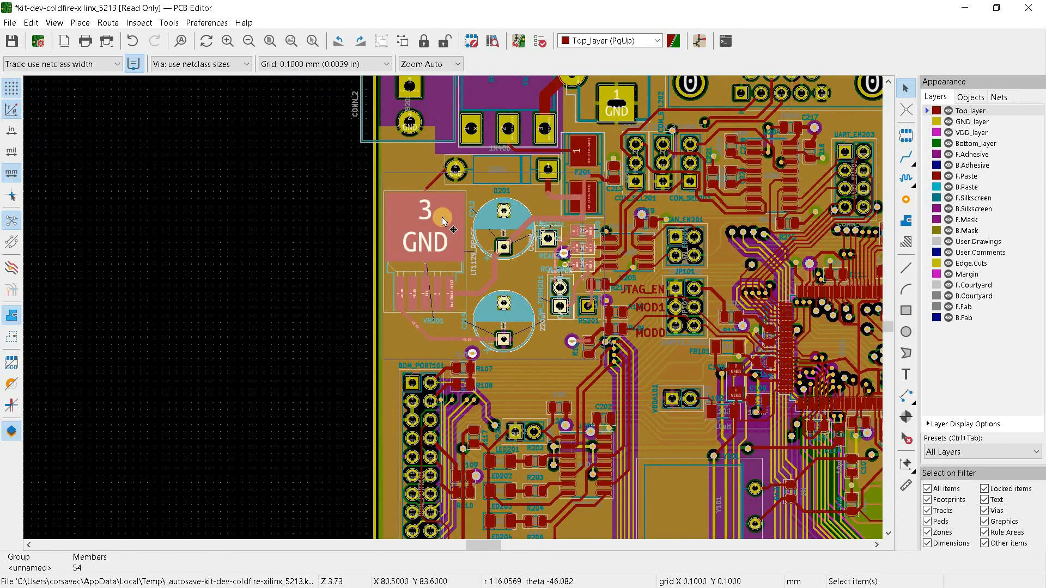
right_click(444, 220)
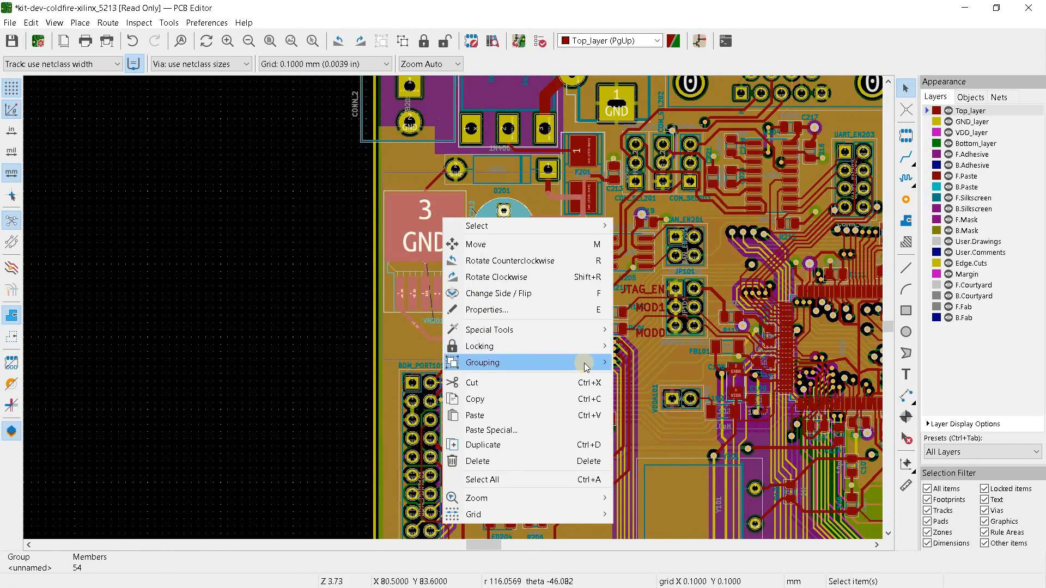
mouse_move(537, 362)
left_click(650, 378)
left_click(313, 272)
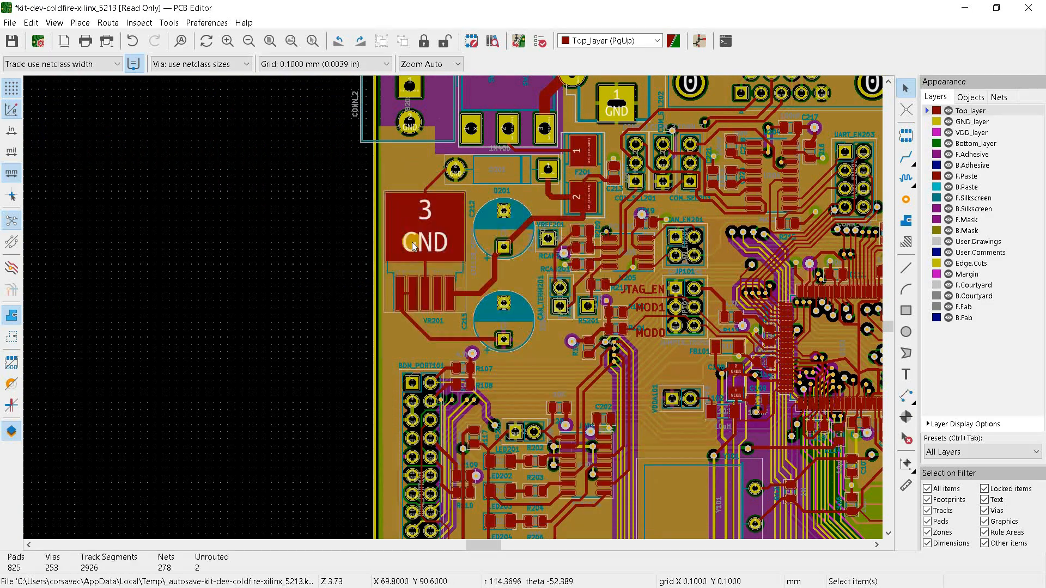
Try to shift regulator VR201 with its tracks attached, using the Drag (45 degree mode) command.
left_click(411, 224)
right_click(413, 225)
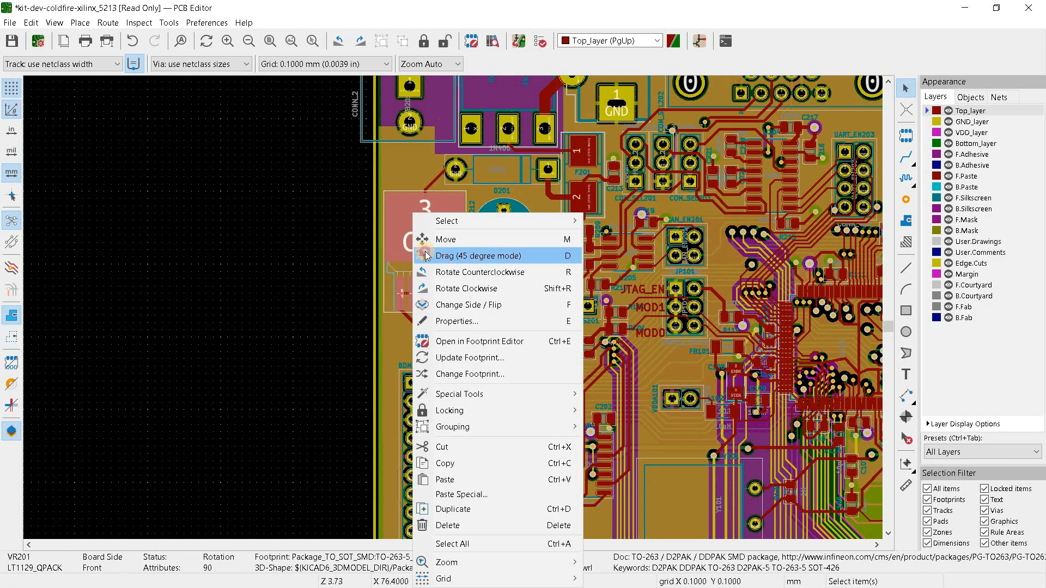
left_click(452, 253)
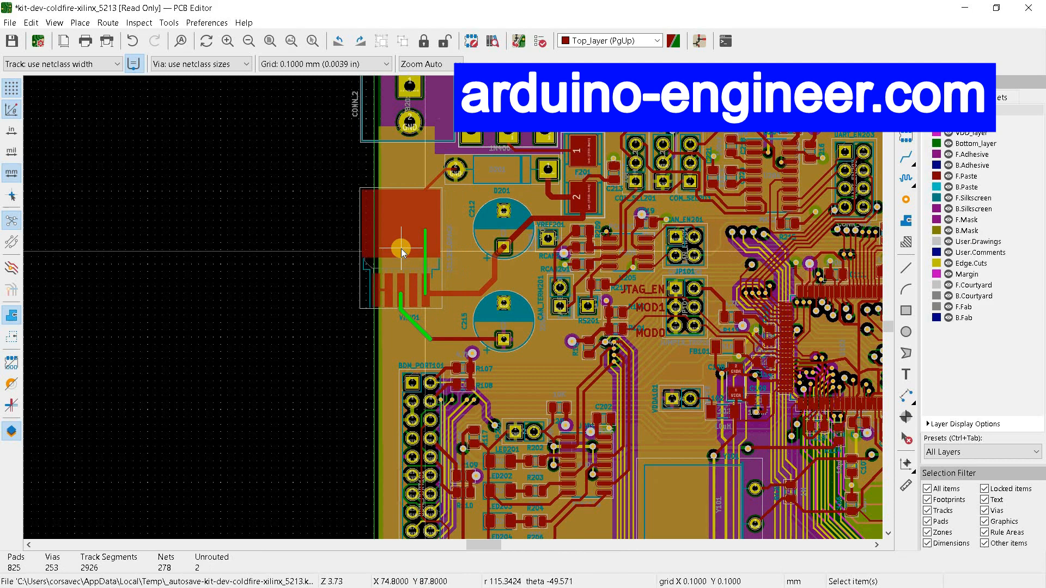
key("Escape")
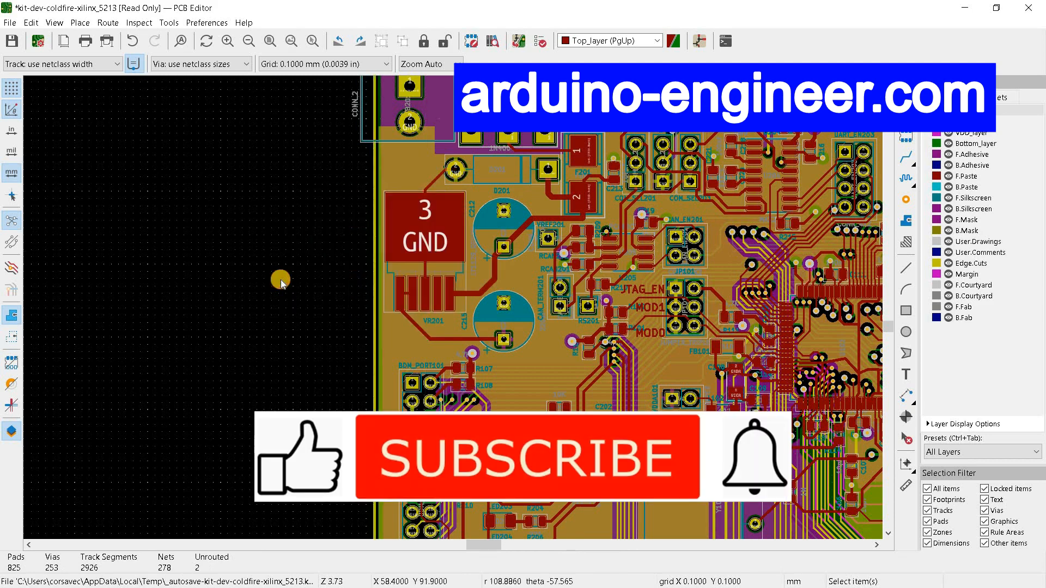
right_click(402, 213)
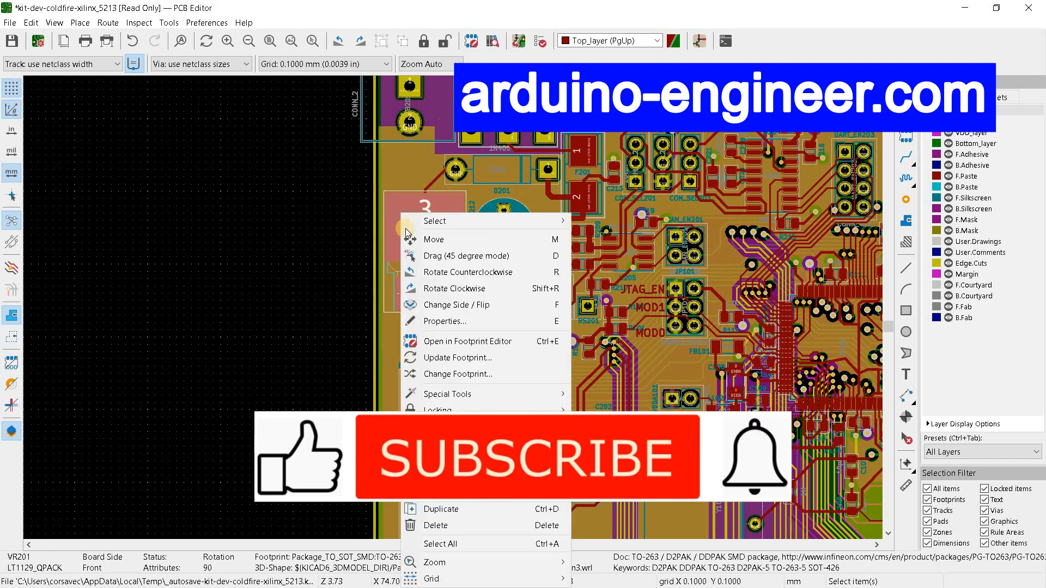
left_click(461, 256)
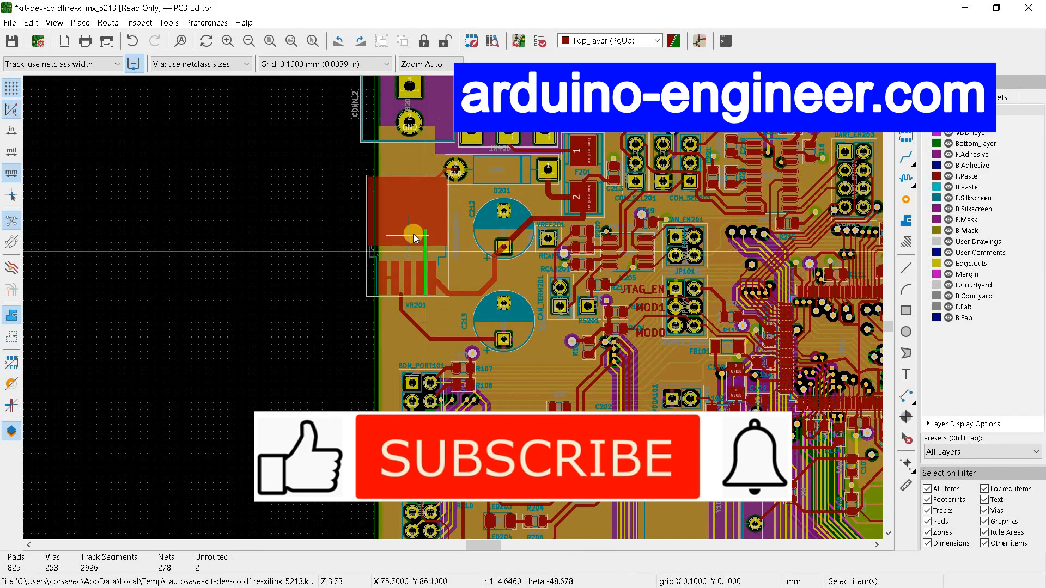
left_click(429, 256)
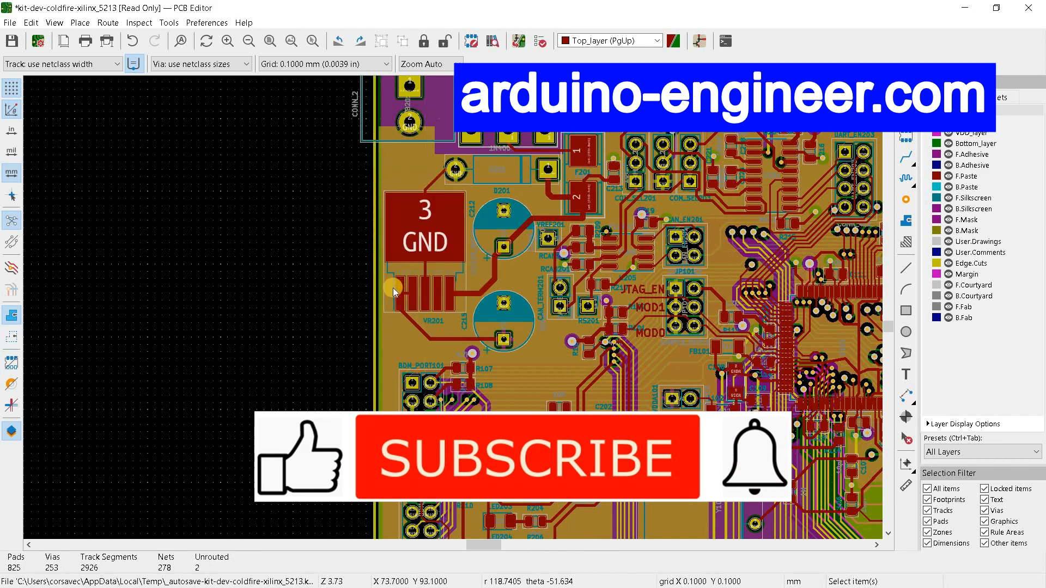
Start shifting capacitor C215 with its tracks attached, using the Drag (45 degree mode) command.
left_click(510, 319)
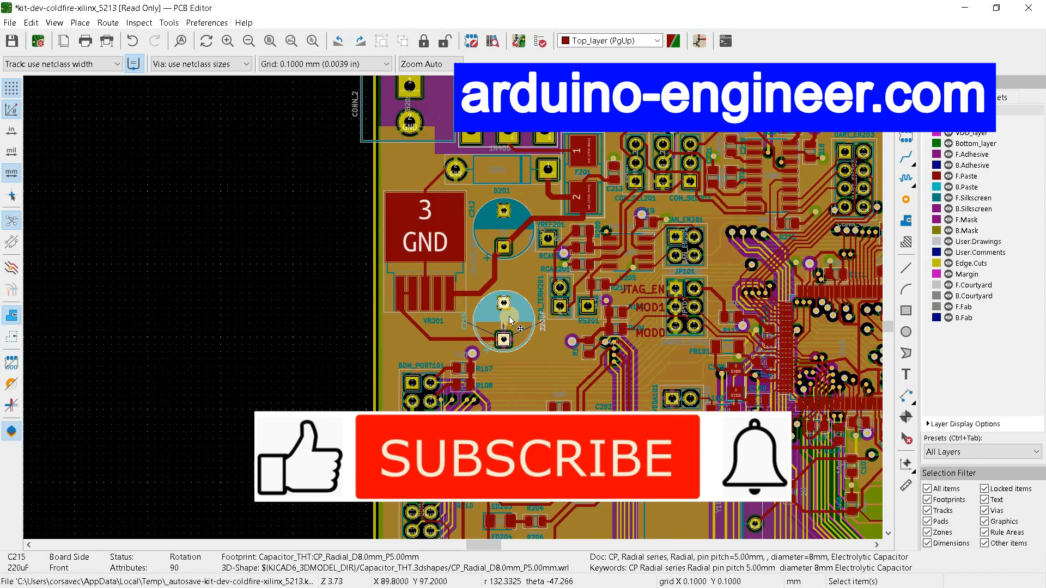
right_click(511, 321)
left_click(567, 256)
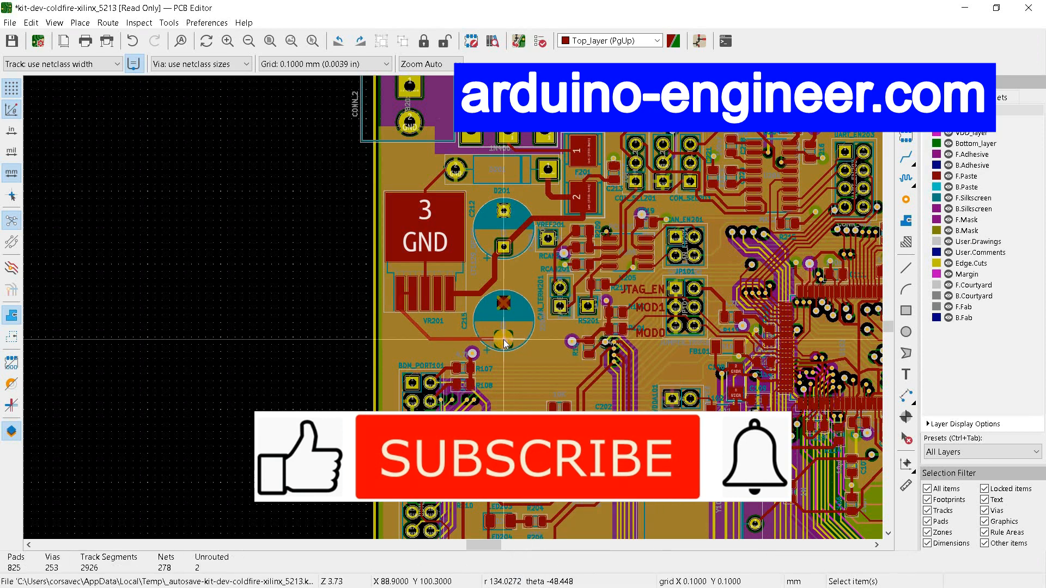